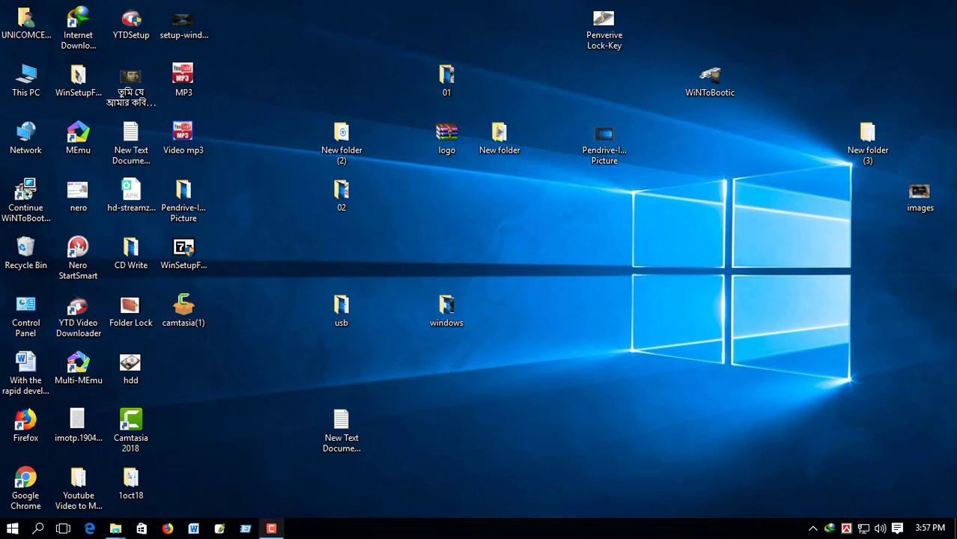
Step: Switch to Firefox, get past the default-browser prompt, and go to the Google home page
{"action": "left_click", "coordinate": [167, 529]}
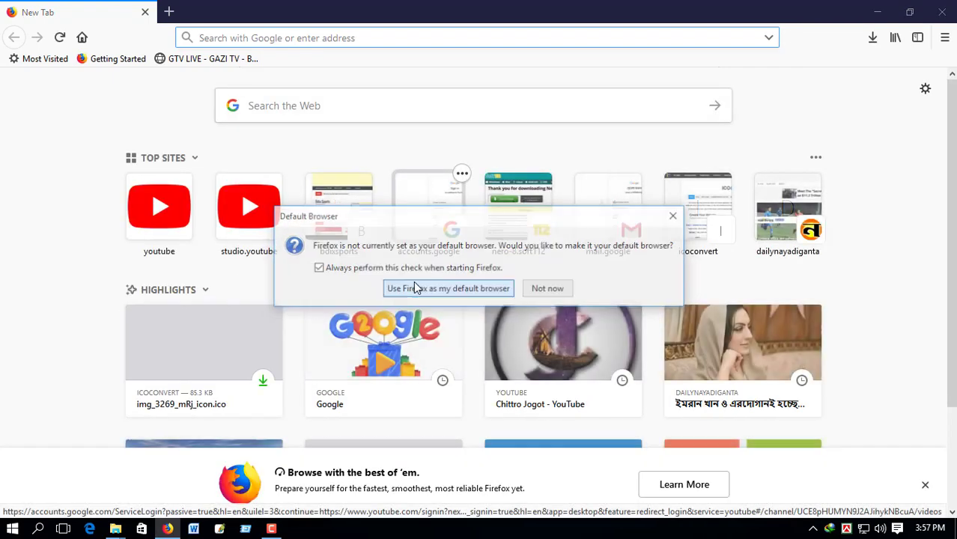
{"action": "left_click", "coordinate": [416, 289]}
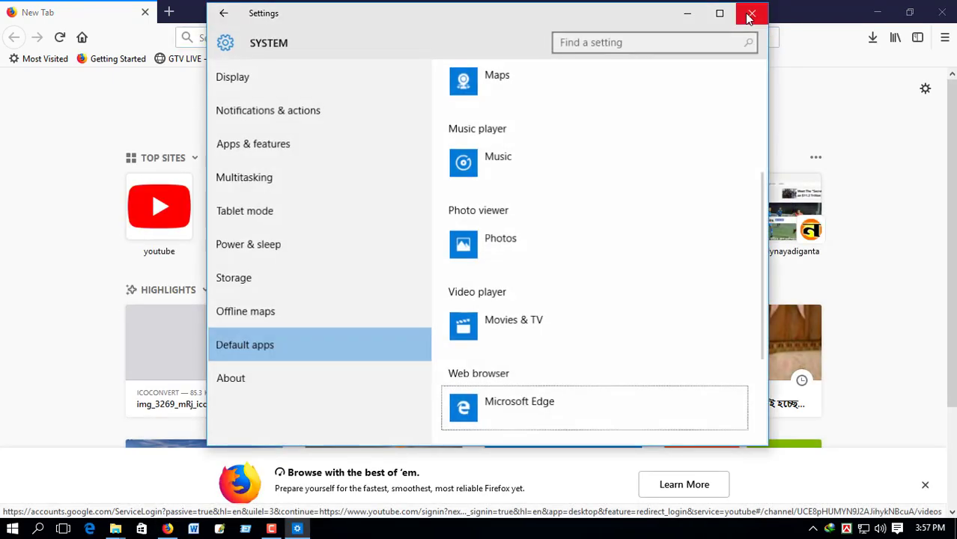
{"action": "left_click", "coordinate": [750, 13]}
{"action": "left_click", "coordinate": [417, 317]}
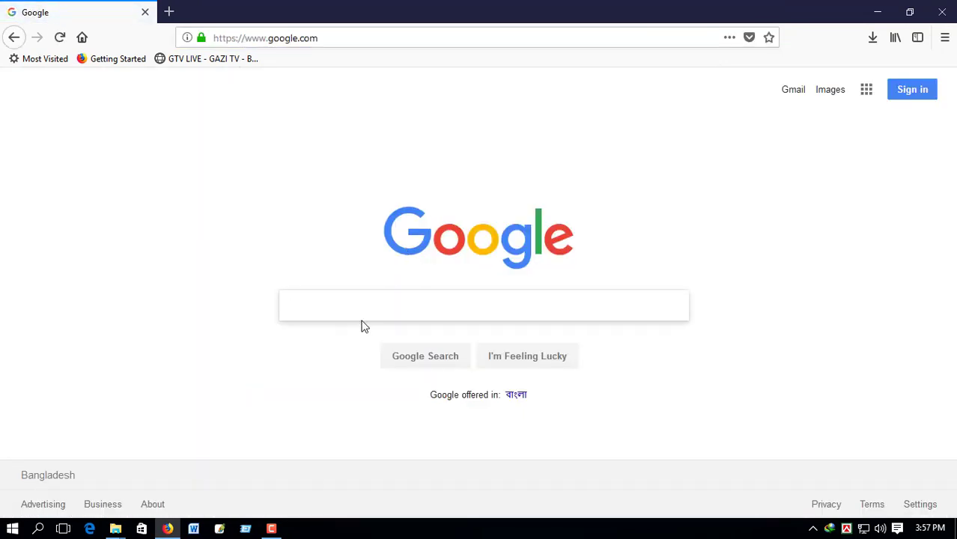
Step: Search Google for "icon converter" and open the ICO Convert website at icoconvert.com
{"action": "type", "text": "icon cr"}
{"action": "key", "text": "BackSpace"}
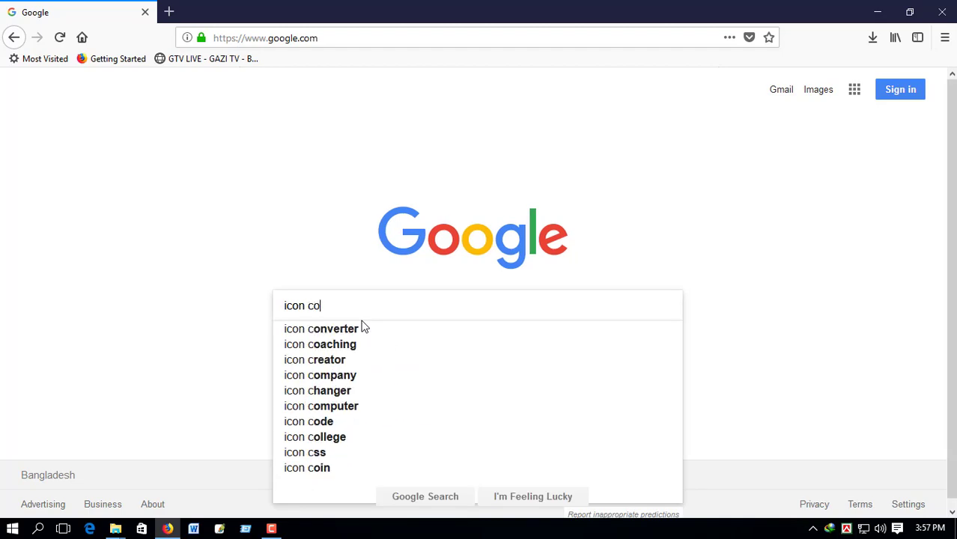
{"action": "type", "text": "on"}
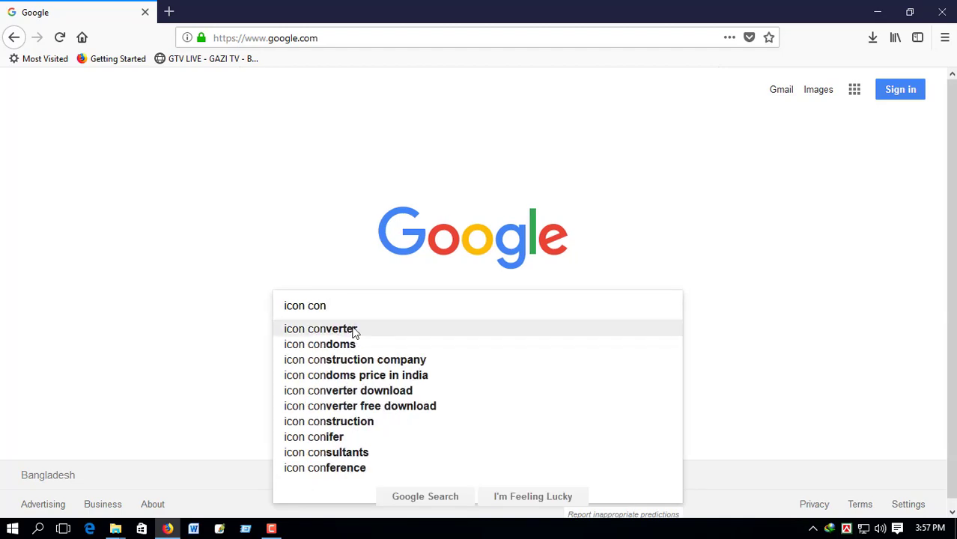
{"action": "left_click", "coordinate": [355, 331]}
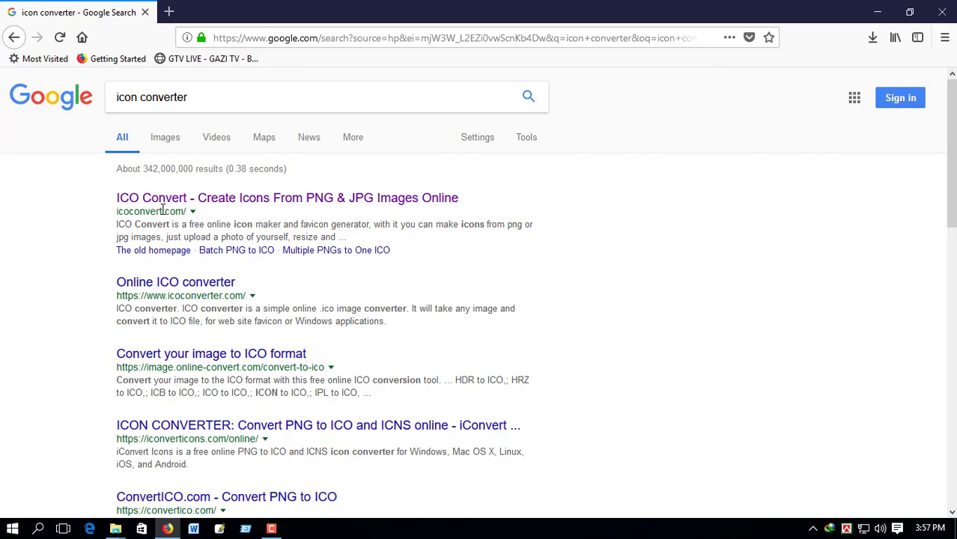
{"action": "left_click", "coordinate": [240, 200]}
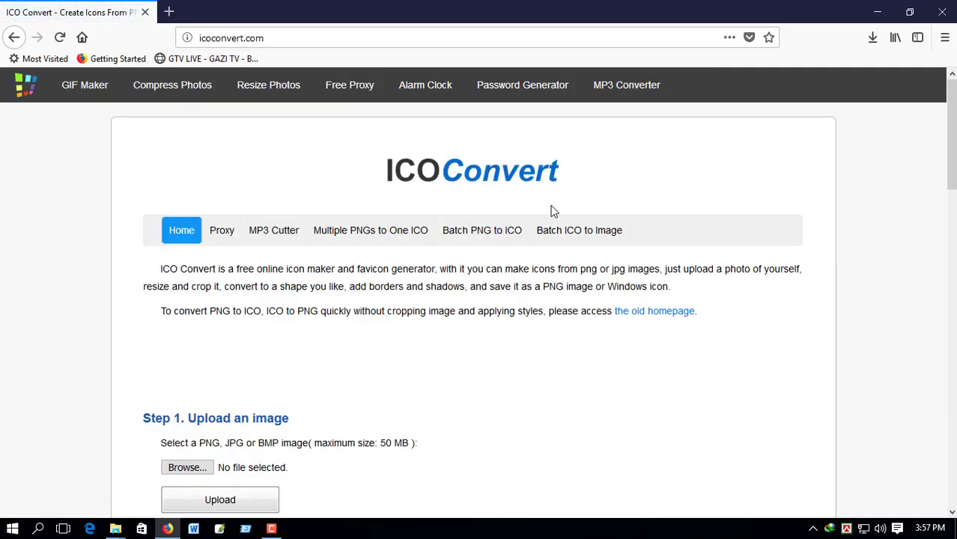
Step: Upload the image IMG_3269.JPG from New folder (3) on the Desktop to ICO Convert
{"action": "scroll", "coordinate": [553, 412], "scroll_direction": "down", "scroll_amount": 3}
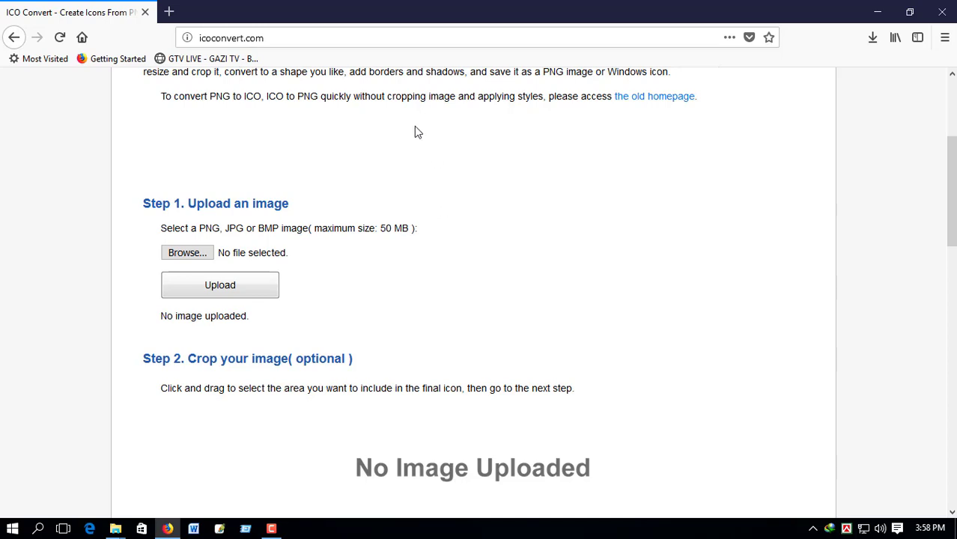
{"action": "left_click", "coordinate": [188, 256]}
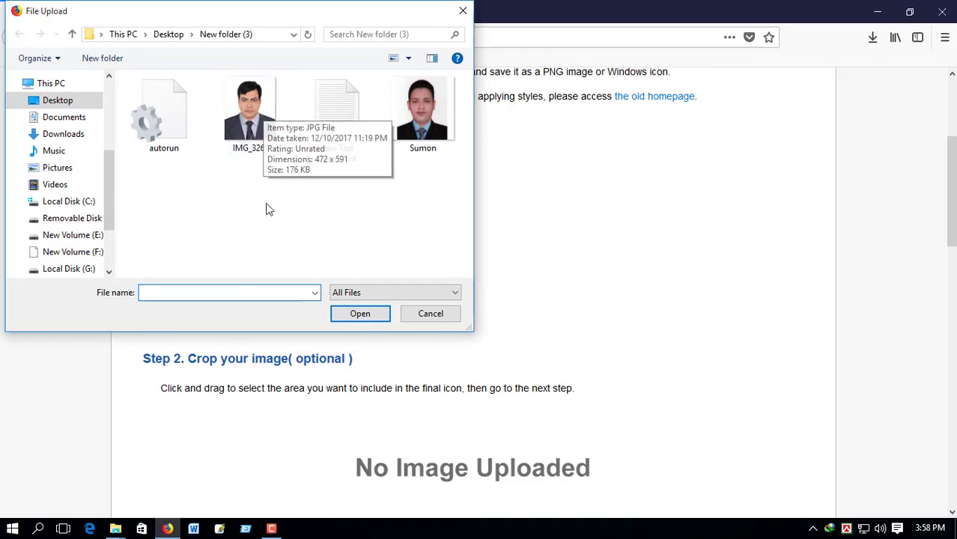
{"action": "double_click", "coordinate": [250, 118]}
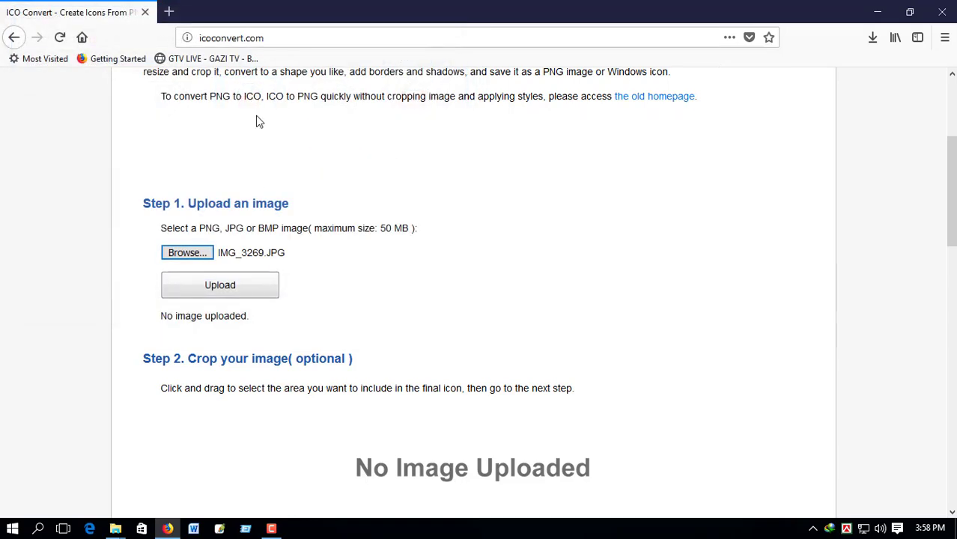
{"action": "left_click", "coordinate": [227, 293]}
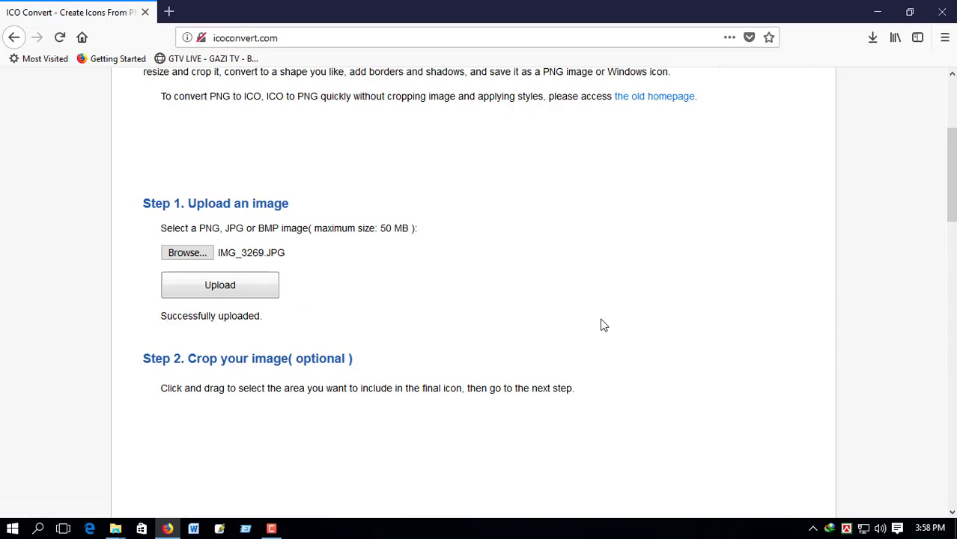
Step: Convert the uploaded photo, uncropped and unstyled, using the format "ICO for Windows 7, Windows 8, Vista and XP"
{"action": "scroll", "coordinate": [450, 159], "scroll_direction": "down", "scroll_amount": 5}
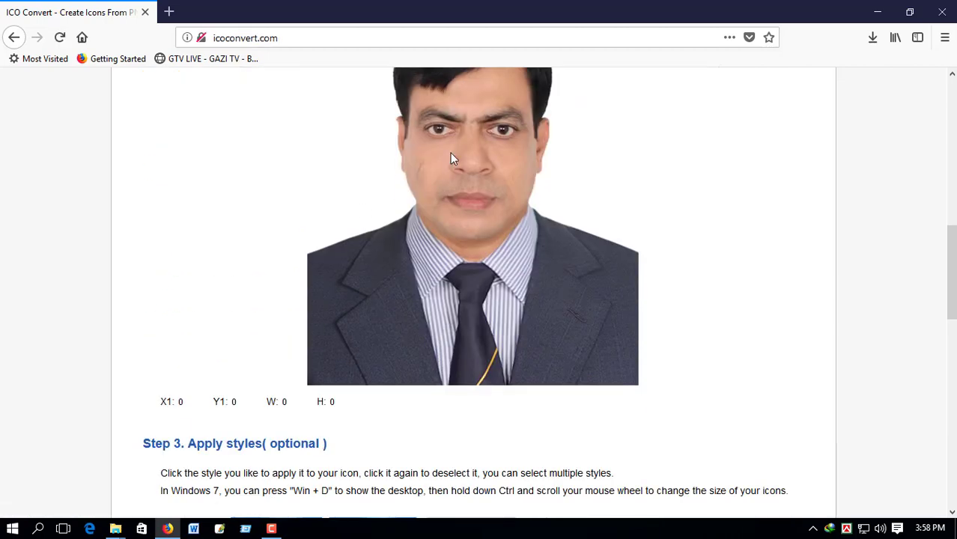
{"action": "scroll", "coordinate": [494, 218], "scroll_direction": "up", "scroll_amount": 3}
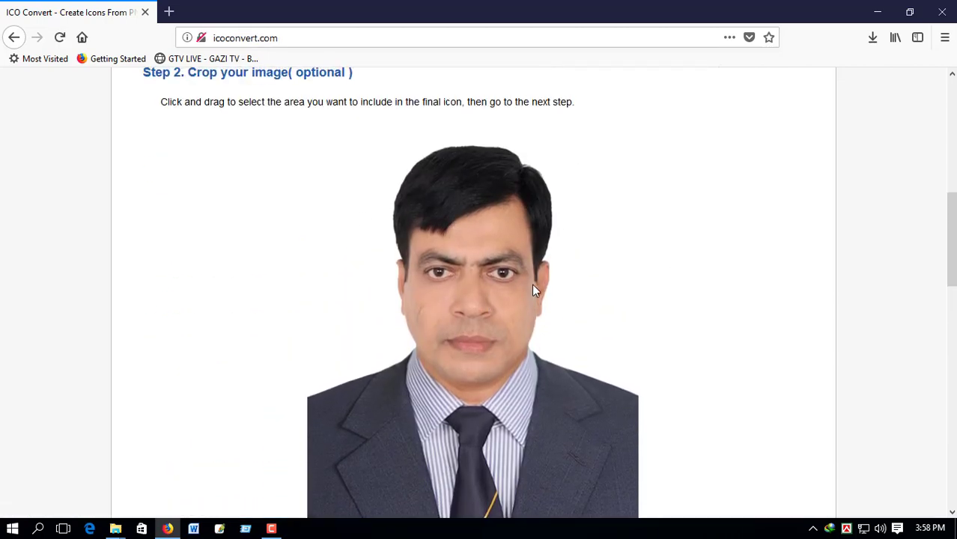
{"action": "scroll", "coordinate": [547, 283], "scroll_direction": "down", "scroll_amount": 7}
{"action": "scroll", "coordinate": [749, 370], "scroll_direction": "down", "scroll_amount": 6}
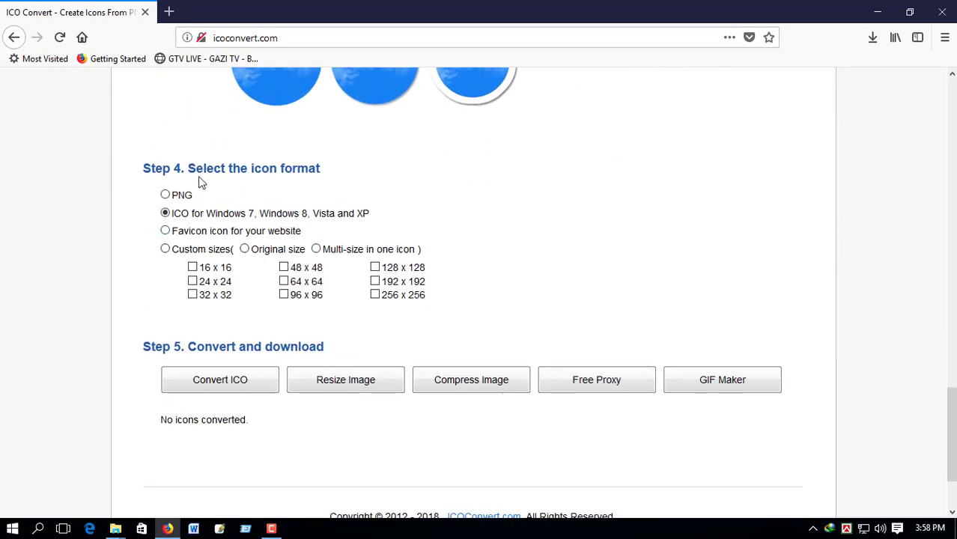
{"action": "left_click", "coordinate": [165, 195]}
{"action": "left_click", "coordinate": [165, 213]}
{"action": "scroll", "coordinate": [225, 280], "scroll_direction": "down", "scroll_amount": 2}
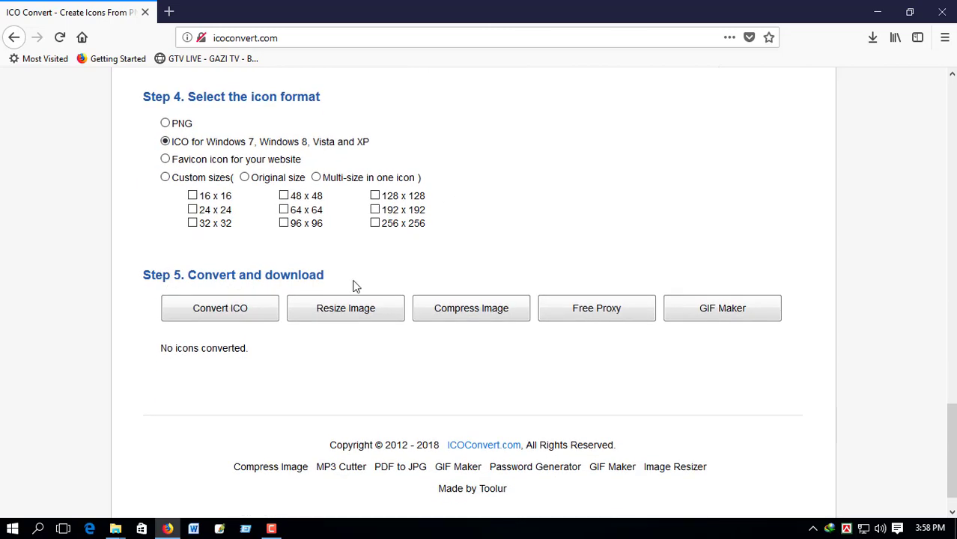
{"action": "left_click", "coordinate": [223, 316]}
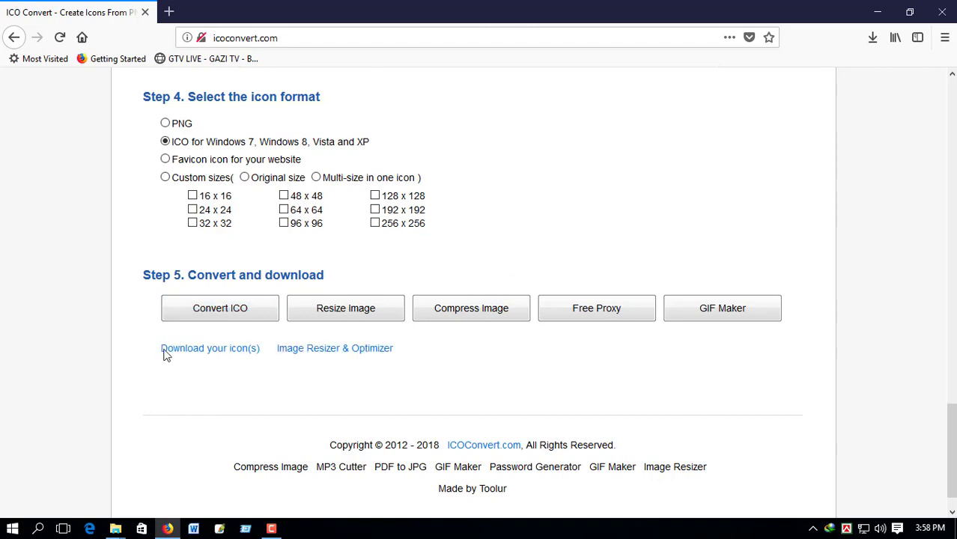
Step: Download and save the converted icon file, and open the folder that contains it
{"action": "left_click", "coordinate": [207, 352]}
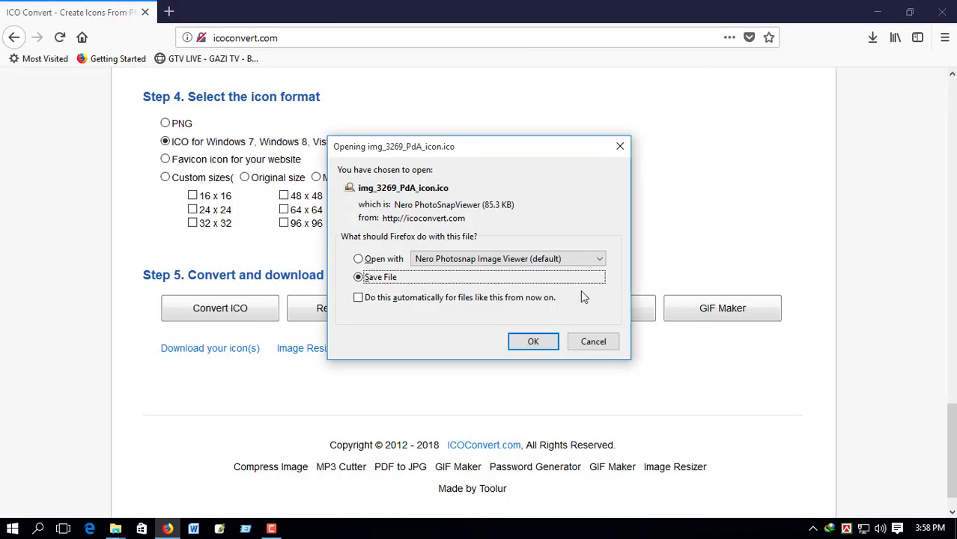
{"action": "left_click", "coordinate": [524, 341]}
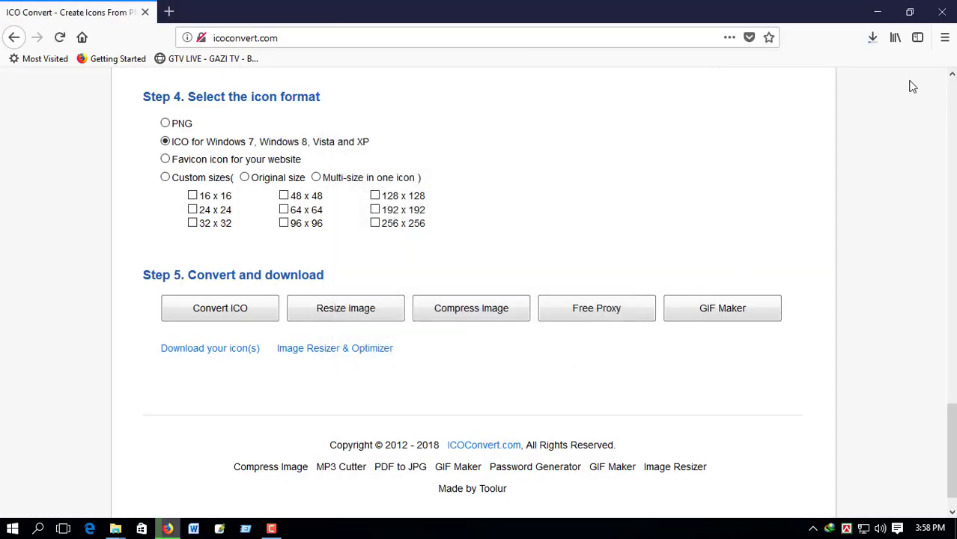
{"action": "left_click", "coordinate": [875, 39]}
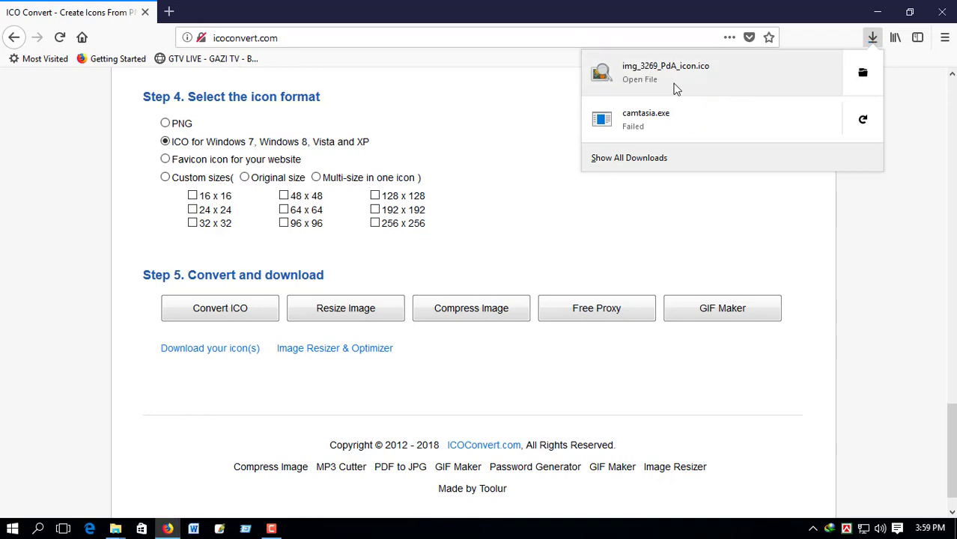
{"action": "right_click", "coordinate": [638, 72]}
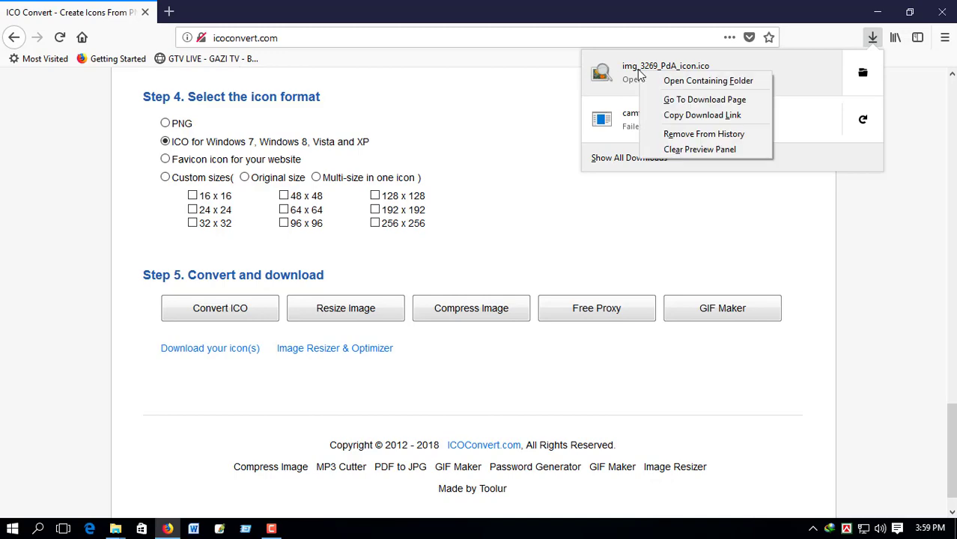
{"action": "left_click", "coordinate": [680, 82]}
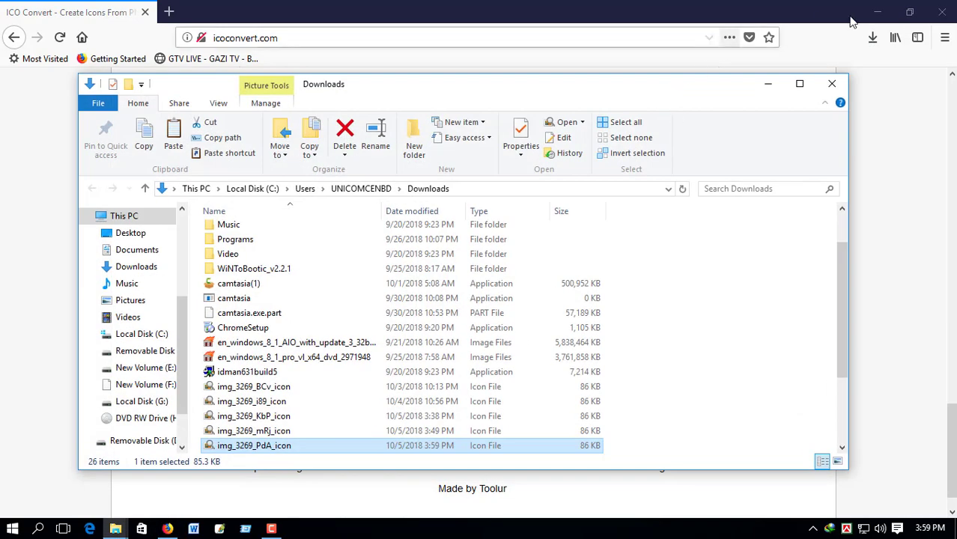
Step: Copy the downloaded icon file img_3269_PdA_icon from Downloads into Removable Disk (D:)
{"action": "left_click", "coordinate": [878, 12]}
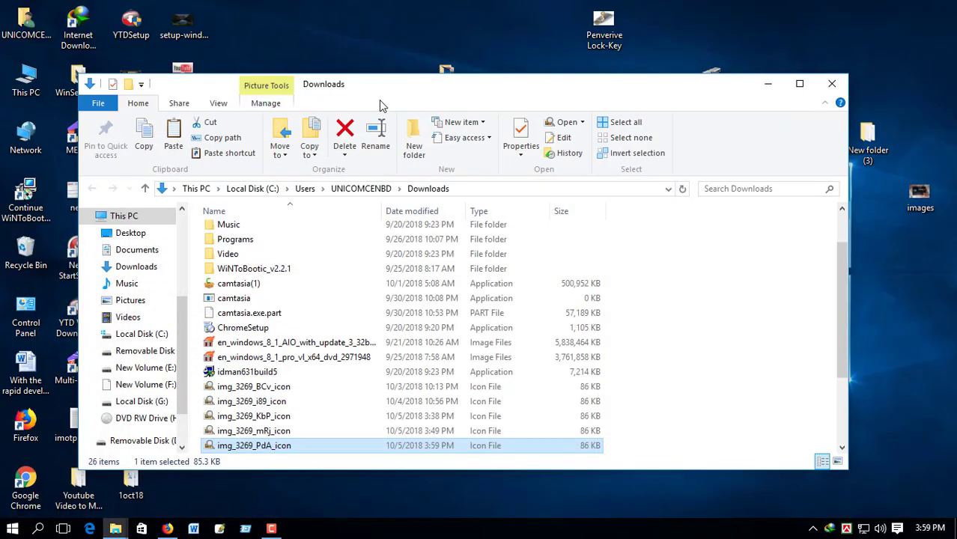
{"action": "left_click", "coordinate": [832, 83]}
{"action": "key", "text": "Return"}
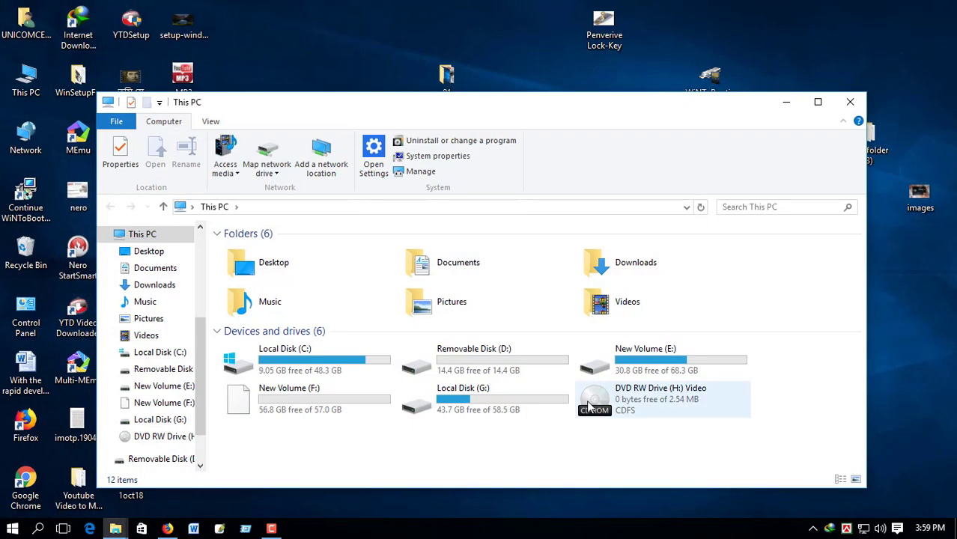
{"action": "double_click", "coordinate": [466, 355]}
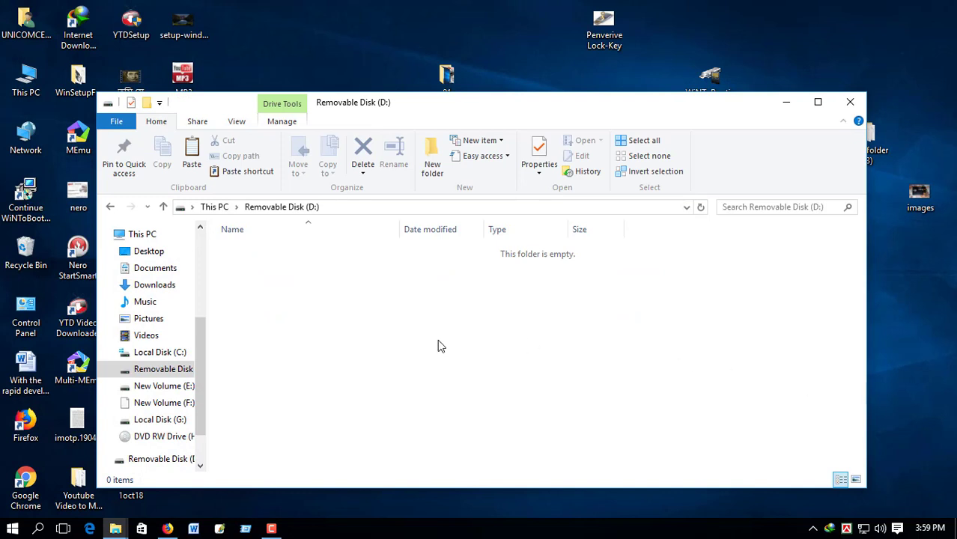
{"action": "right_click", "coordinate": [255, 294]}
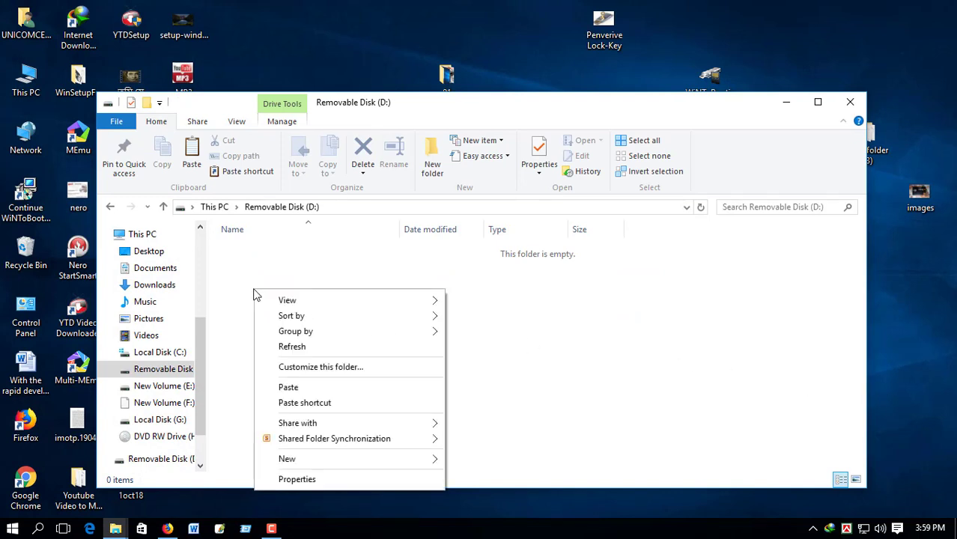
{"action": "left_click", "coordinate": [291, 387]}
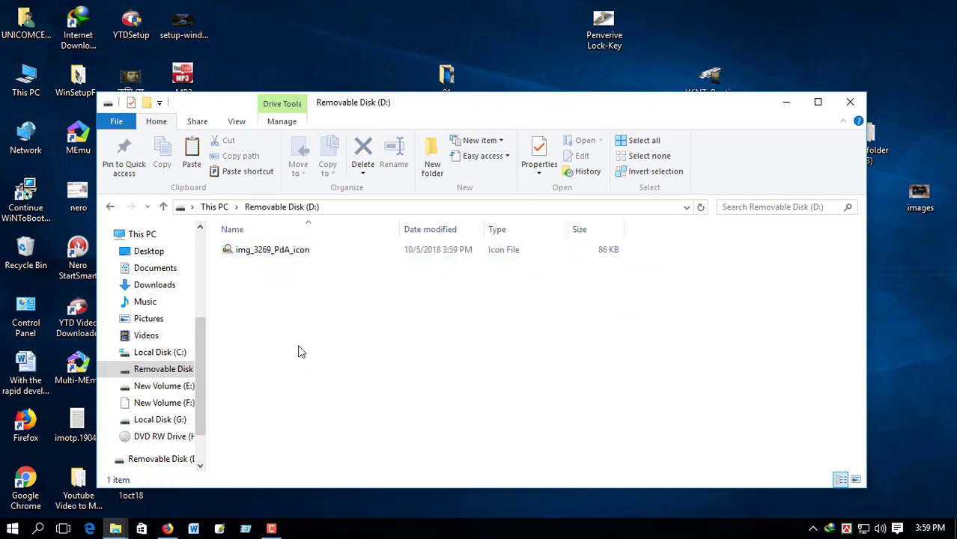
{"action": "right_click", "coordinate": [299, 349]}
{"action": "left_click", "coordinate": [368, 383]}
{"action": "right_click", "coordinate": [364, 384]}
{"action": "left_click", "coordinate": [287, 295]}
Step: Rename the icon file on Removable Disk (D:) to the person's name in lowercase
{"action": "left_click", "coordinate": [250, 255]}
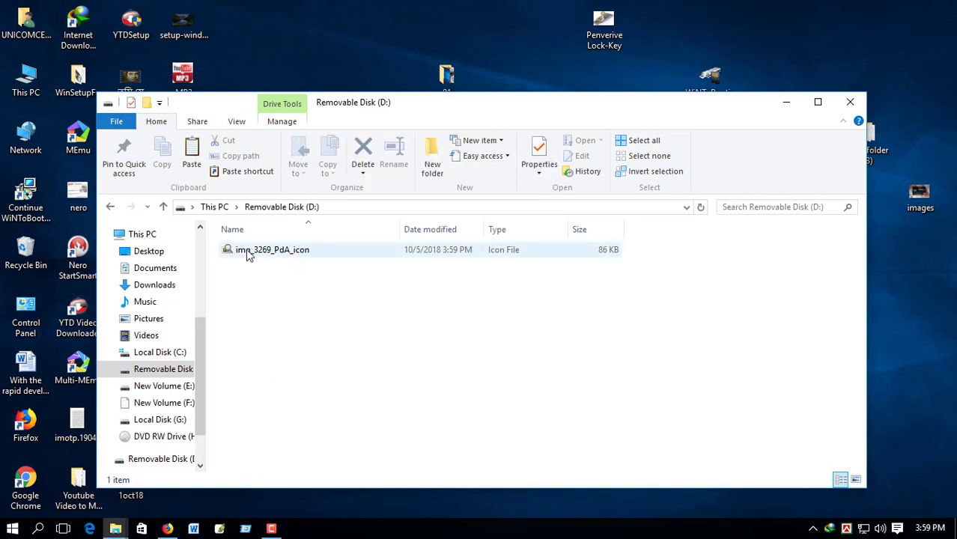
{"action": "right_click", "coordinate": [249, 255]}
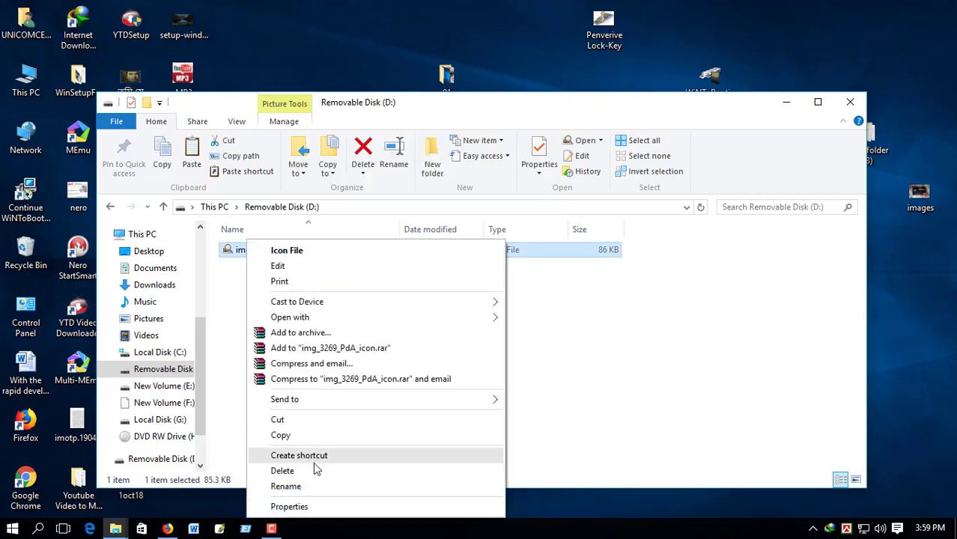
{"action": "left_click", "coordinate": [302, 487]}
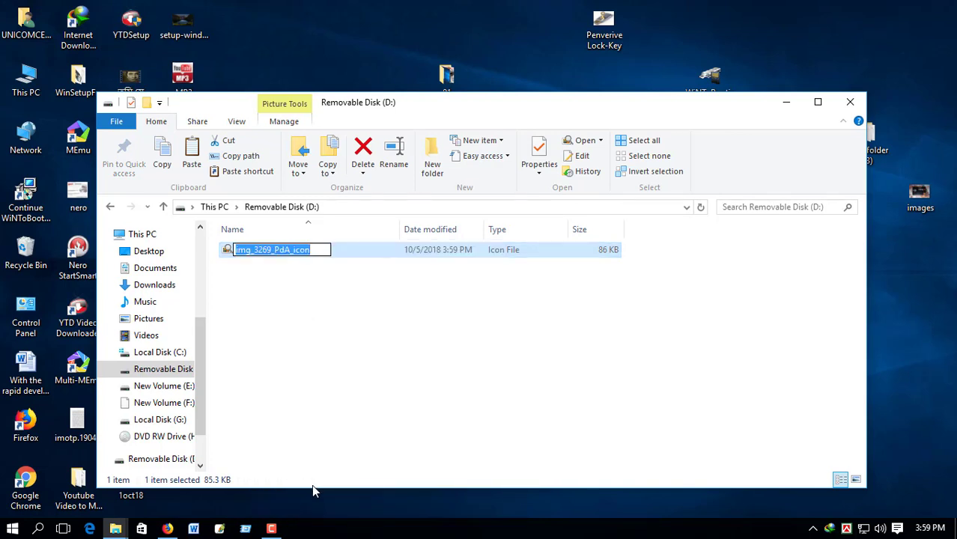
{"action": "key", "text": "BackSpace"}
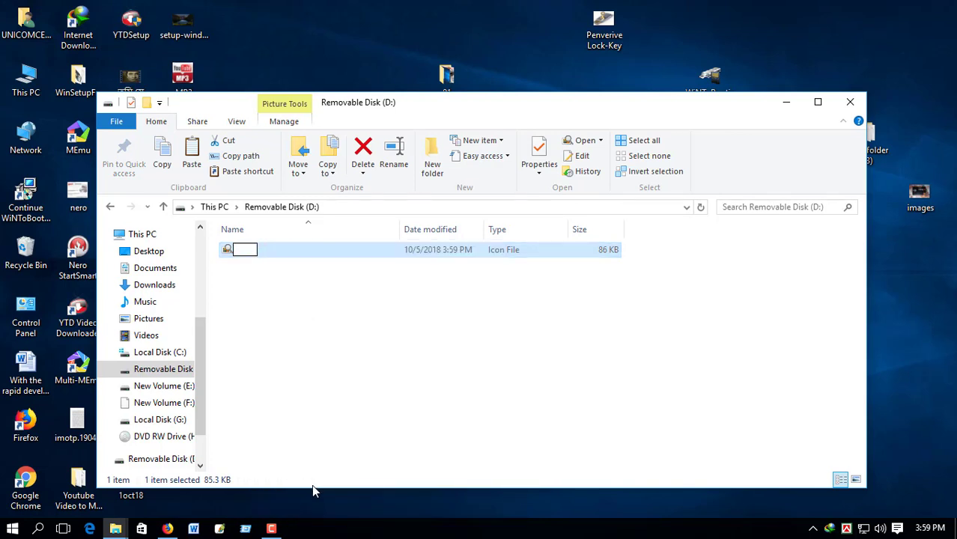
{"action": "type", "text": "razzak"}
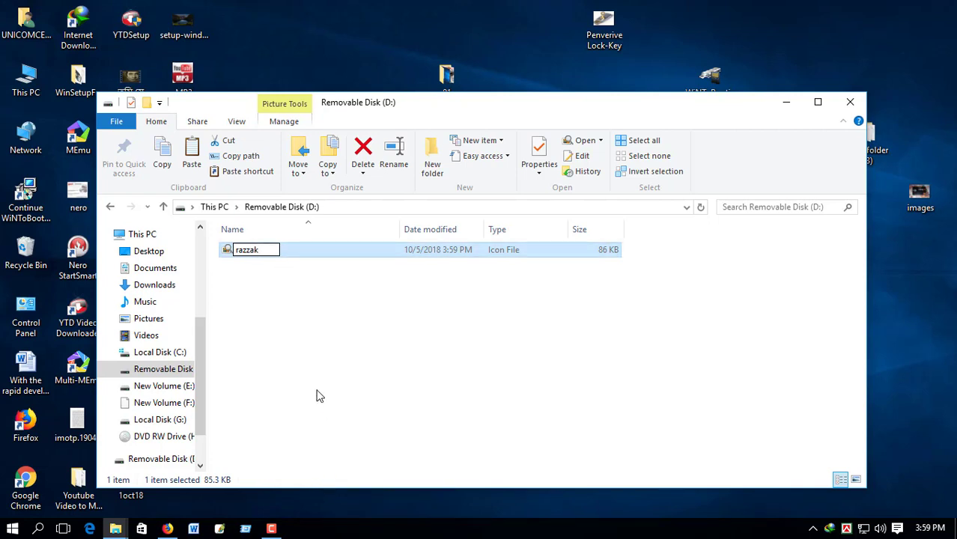
{"action": "left_click", "coordinate": [317, 396]}
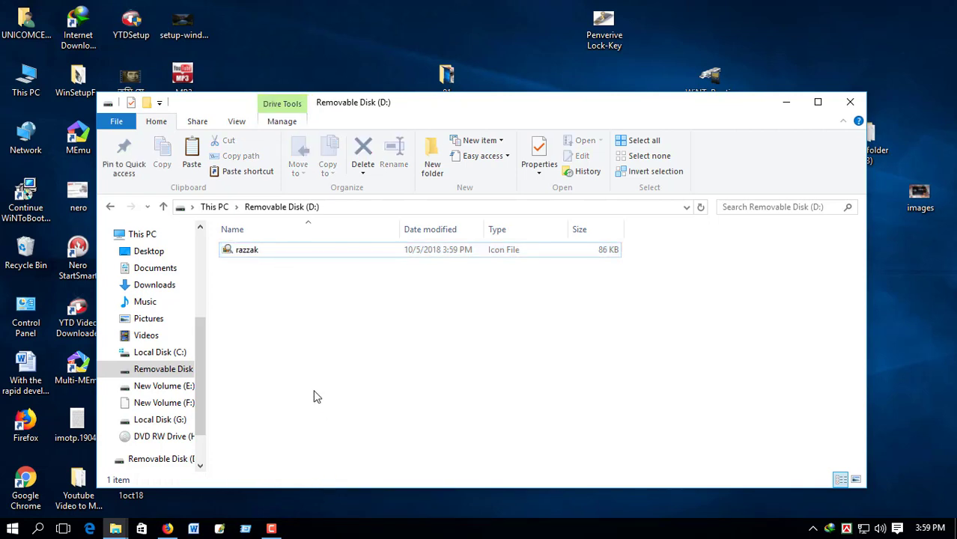
Step: Create a new text document on Removable Disk (D:), keeping its default name
{"action": "right_click", "coordinate": [250, 289]}
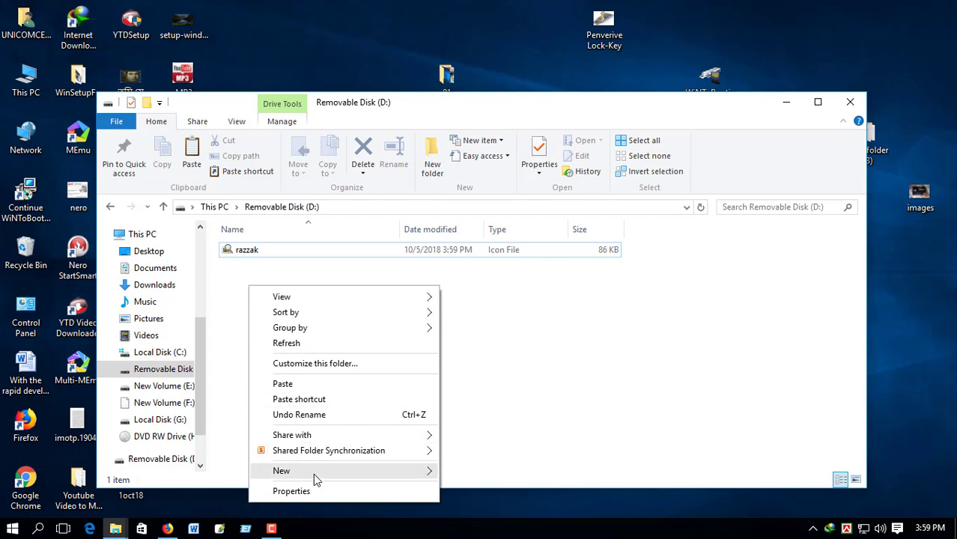
{"action": "mouse_move", "coordinate": [314, 473]}
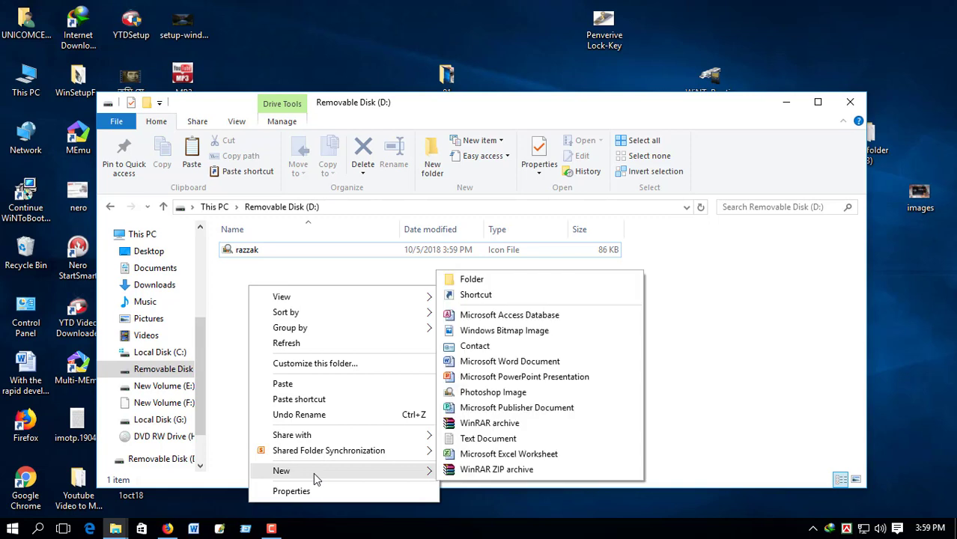
{"action": "left_click", "coordinate": [502, 439]}
{"action": "left_click", "coordinate": [379, 328]}
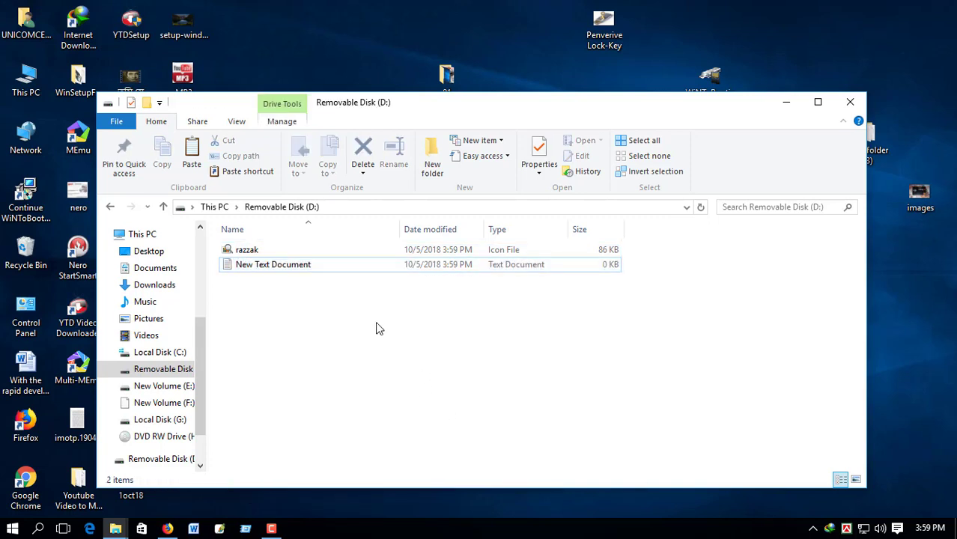
Step: Write "[autorun]" in New Text Document, followed by an "icon=" line giving the icon file's name with the .ico extension
{"action": "double_click", "coordinate": [274, 267]}
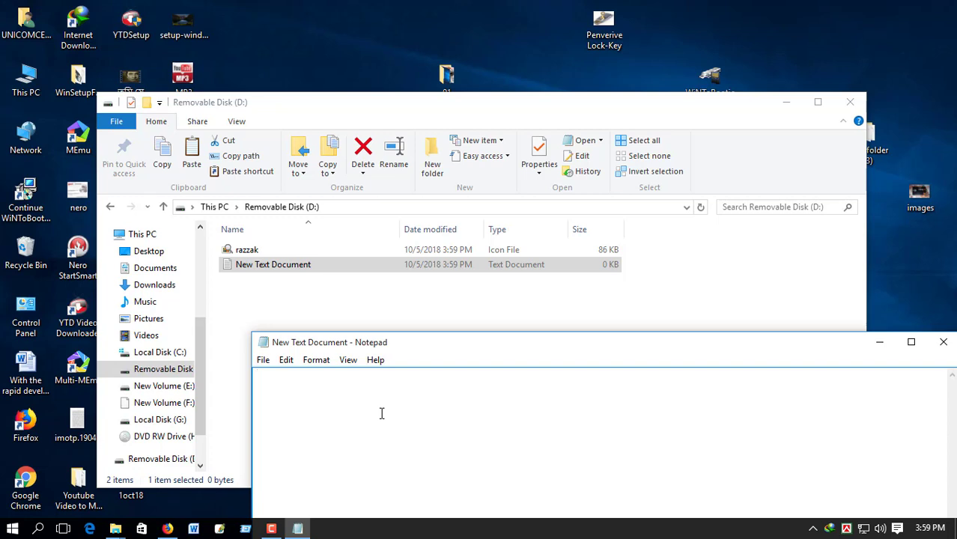
{"action": "type", "text": "[autorun]"}
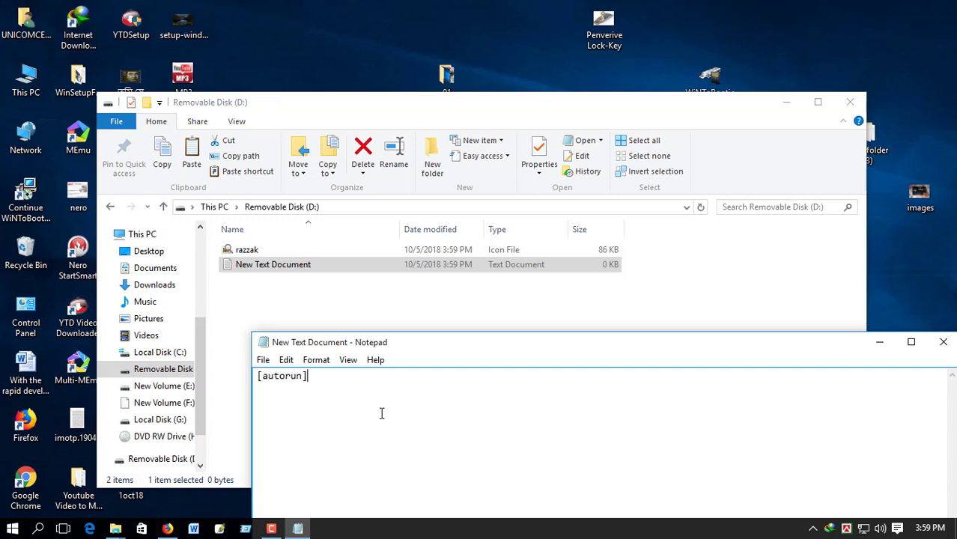
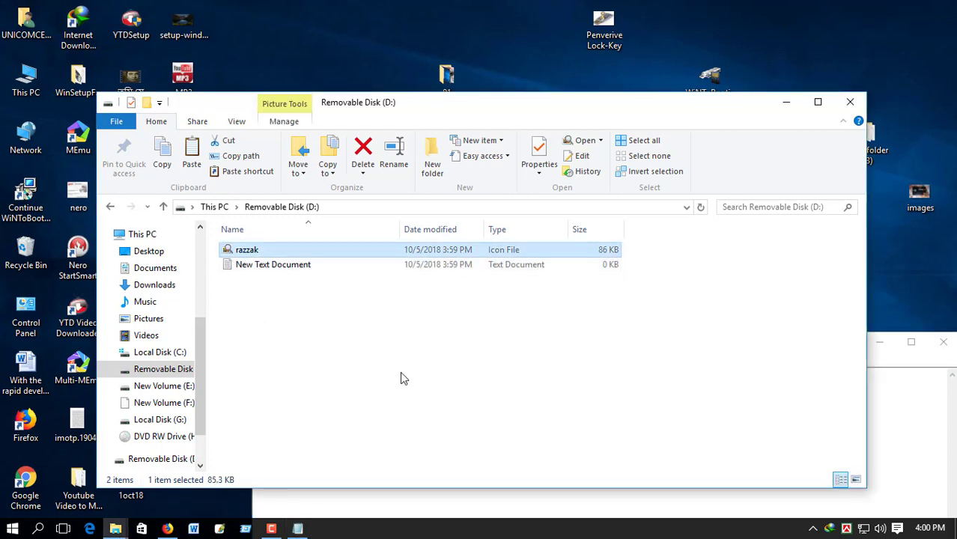
{"action": "left_click", "coordinate": [328, 321]}
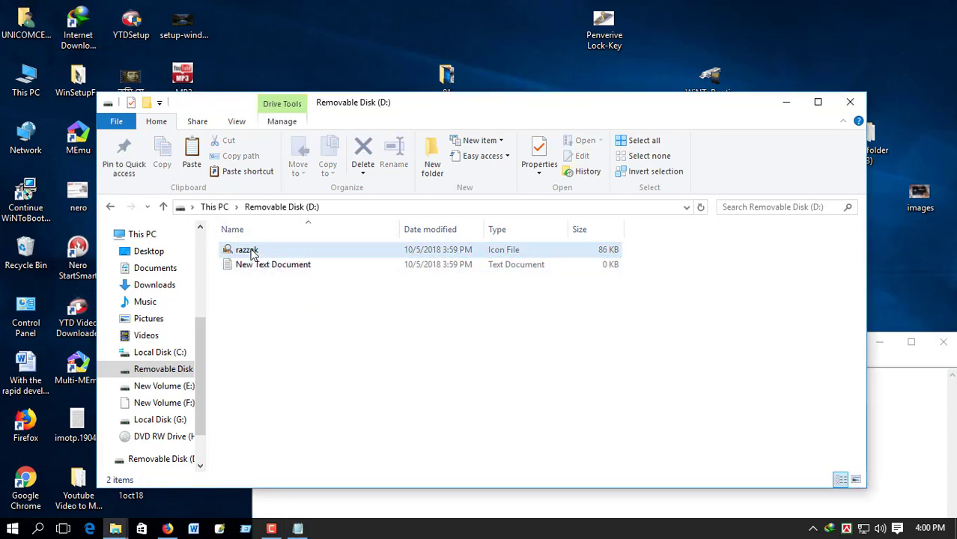
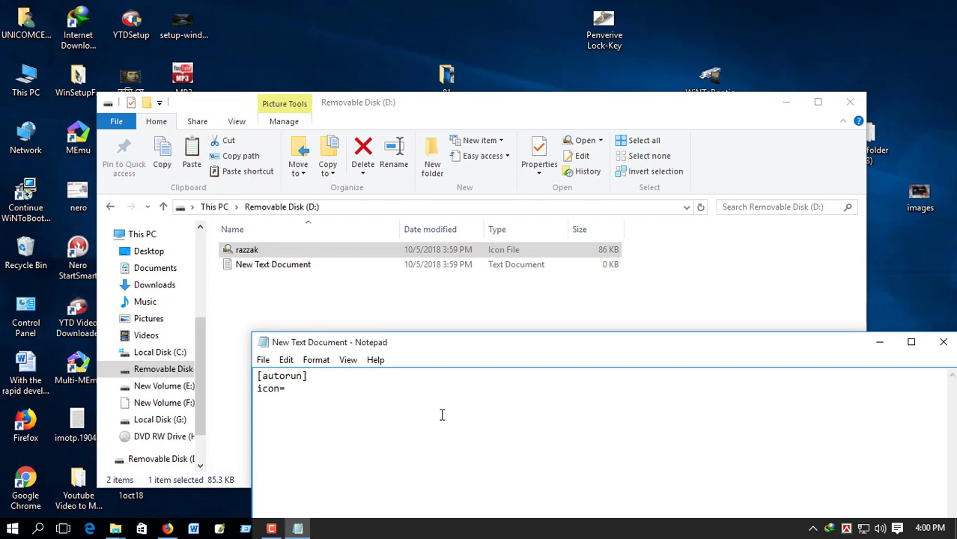
{"action": "type", "text": "razzak"}
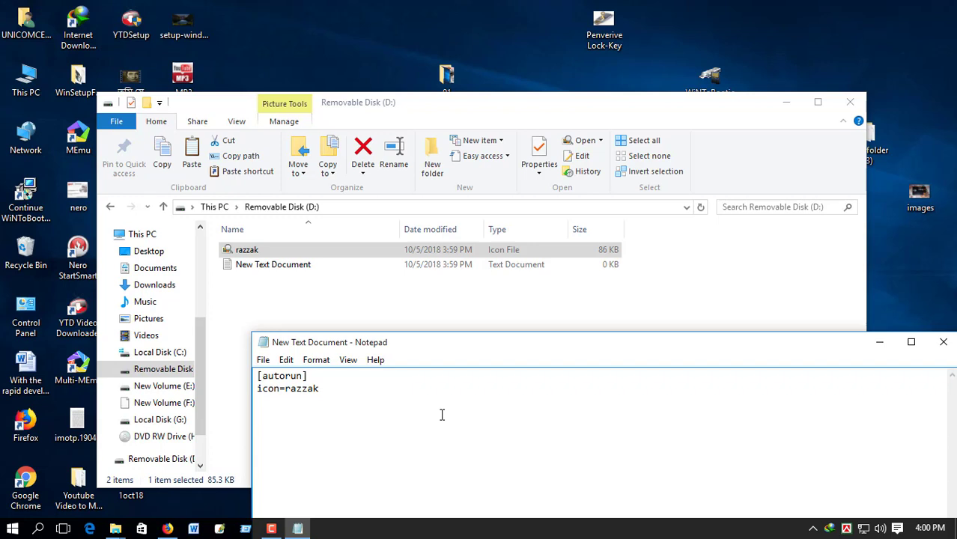
{"action": "type", "text": ".ico"}
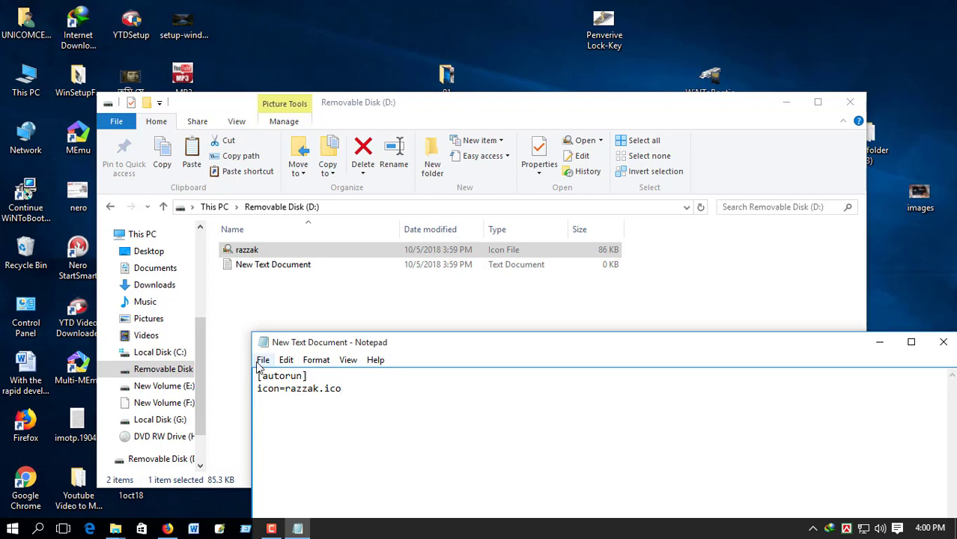
Step: Save the text as autorun.inf on Removable Disk (D:), and close the document and the drive's folder
{"action": "left_click", "coordinate": [263, 361]}
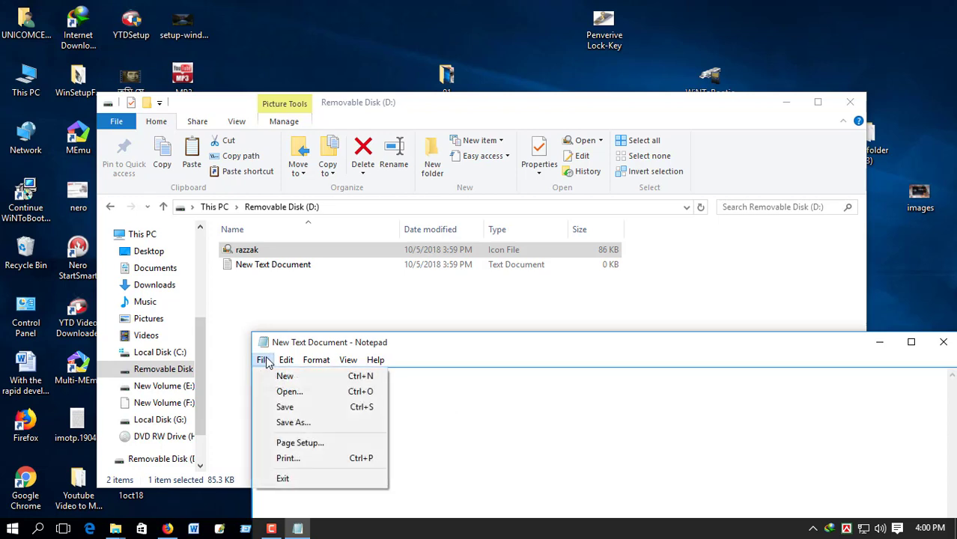
{"action": "left_click", "coordinate": [295, 424]}
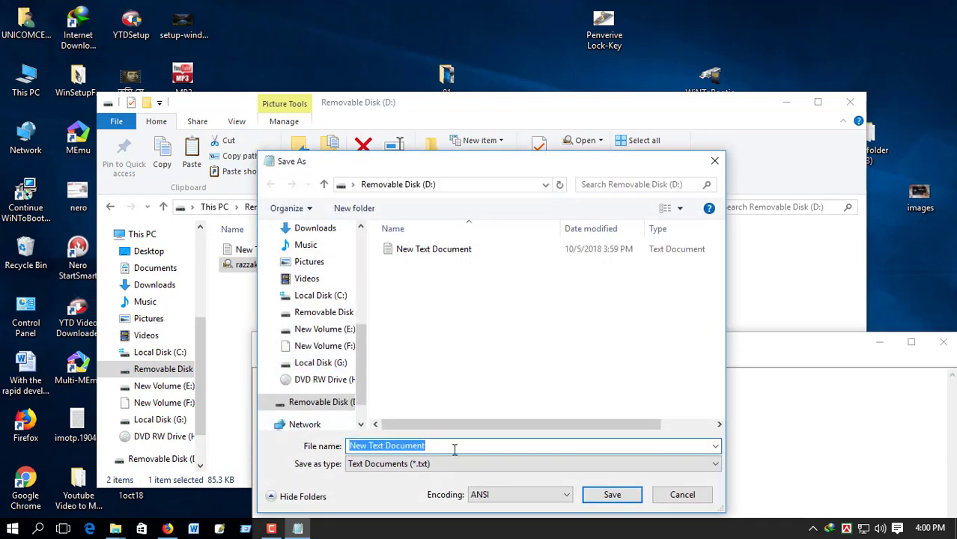
{"action": "type", "text": "autorun.inf"}
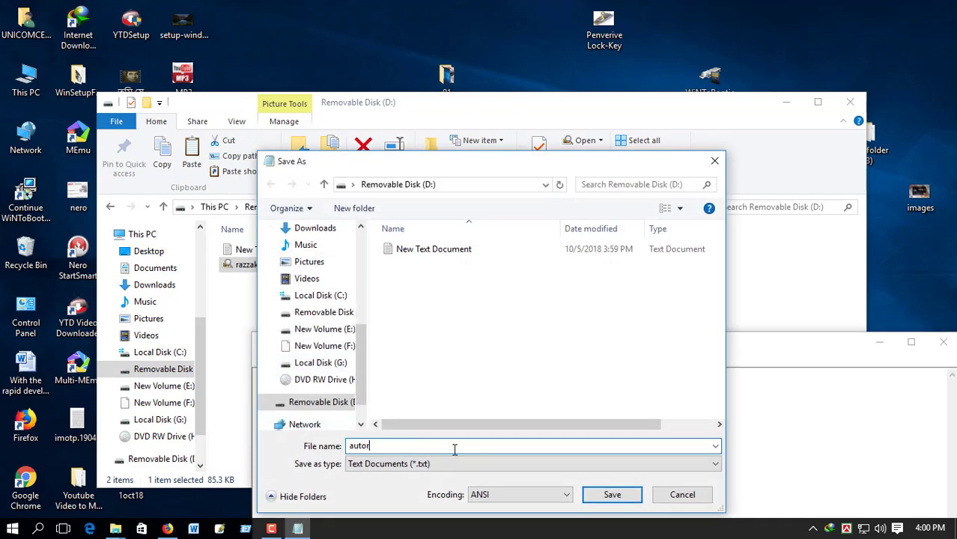
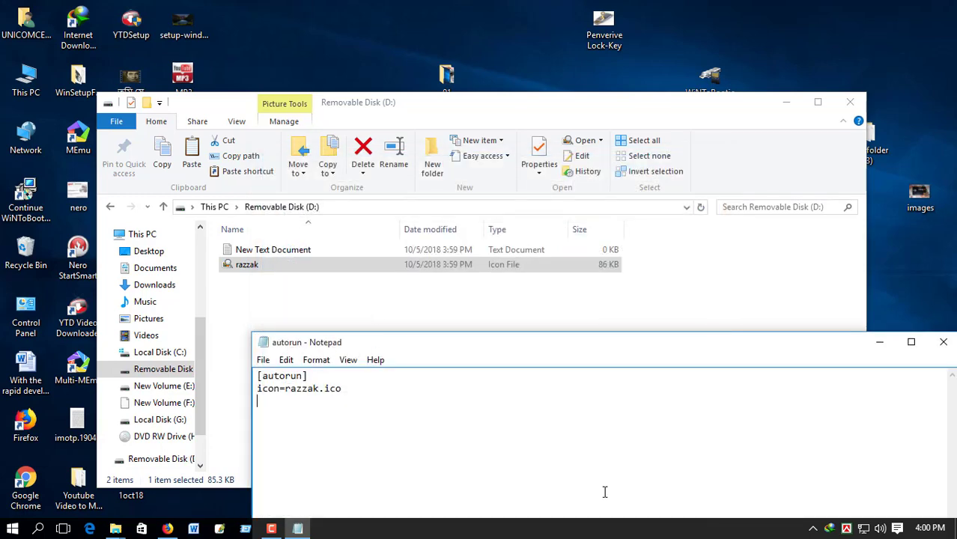
{"action": "left_click_drag", "start_coordinate": [412, 339], "coordinate": [213, 223]}
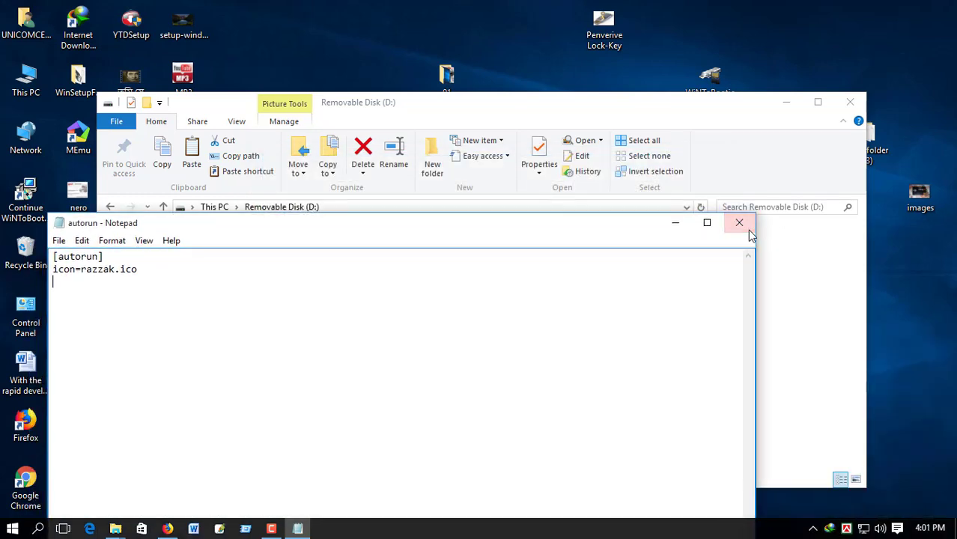
{"action": "left_click", "coordinate": [737, 222]}
{"action": "left_click", "coordinate": [852, 102]}
Step: Refresh the desktop several times before and after reconnecting the removable disk
{"action": "right_click", "coordinate": [492, 255]}
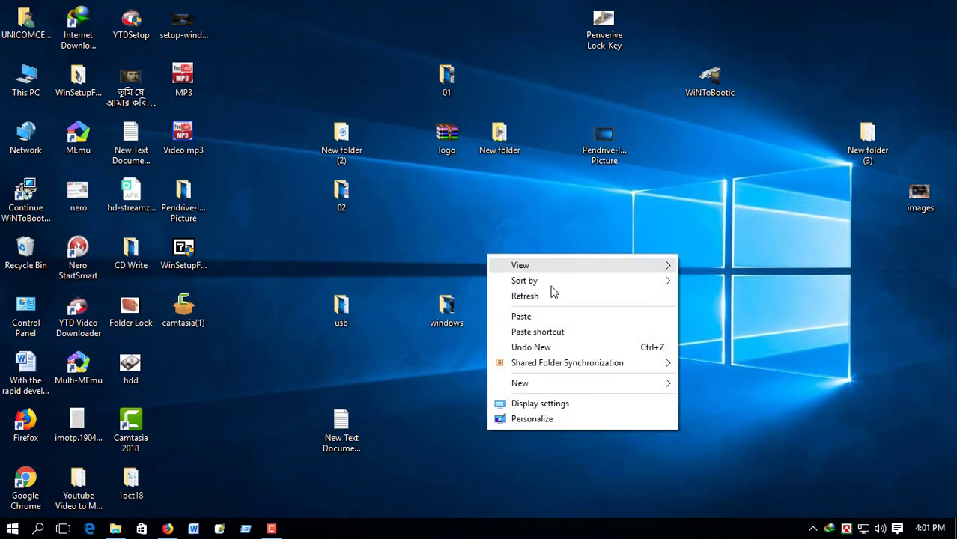
{"action": "left_click", "coordinate": [551, 293]}
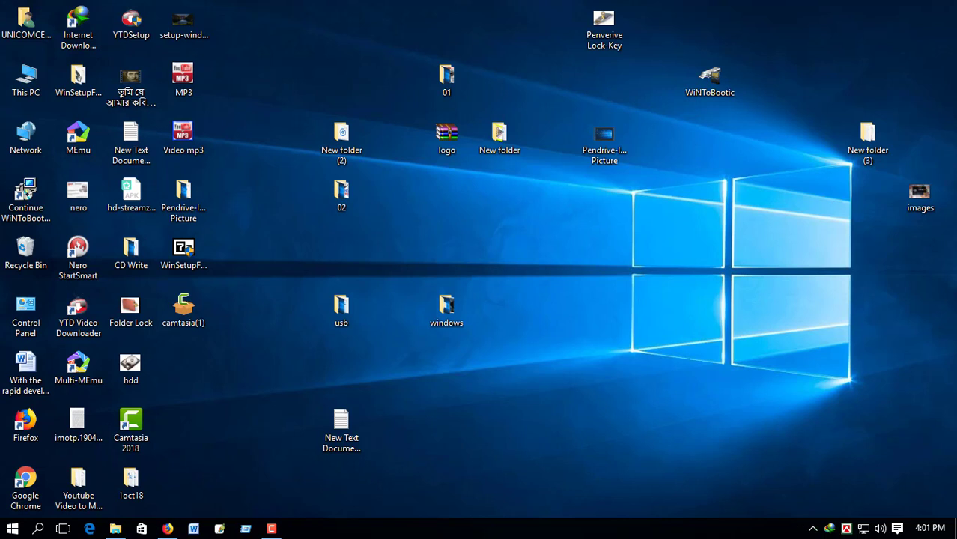
{"action": "right_click", "coordinate": [315, 81]}
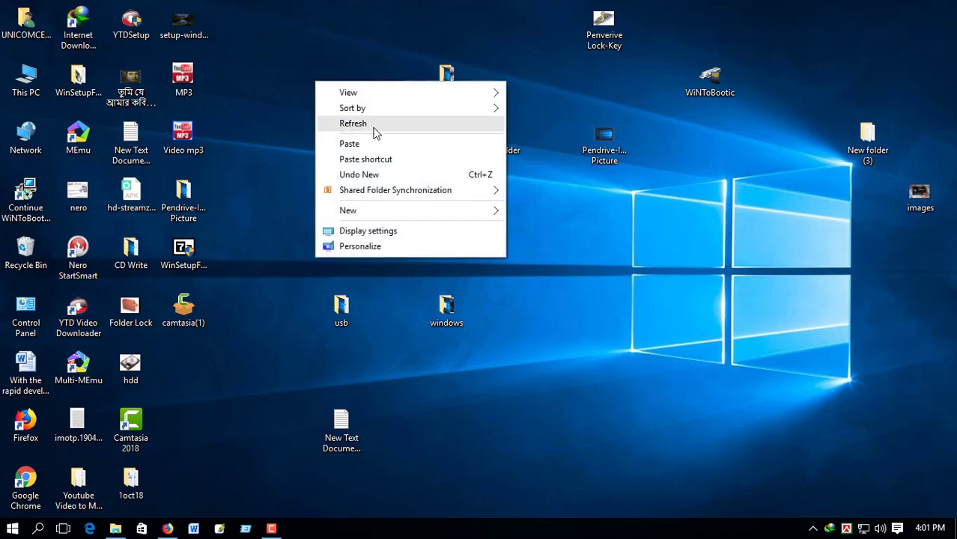
{"action": "left_click", "coordinate": [375, 126]}
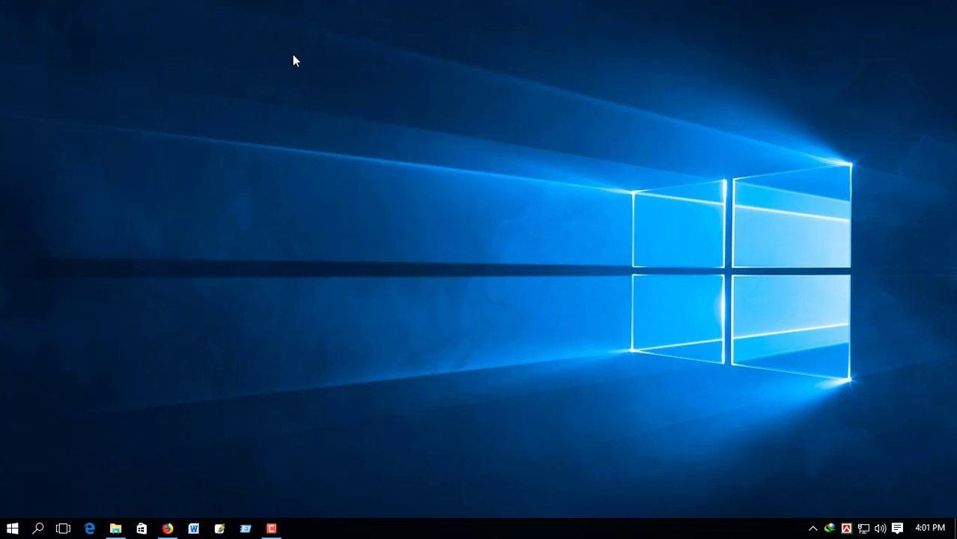
{"action": "right_click", "coordinate": [638, 333]}
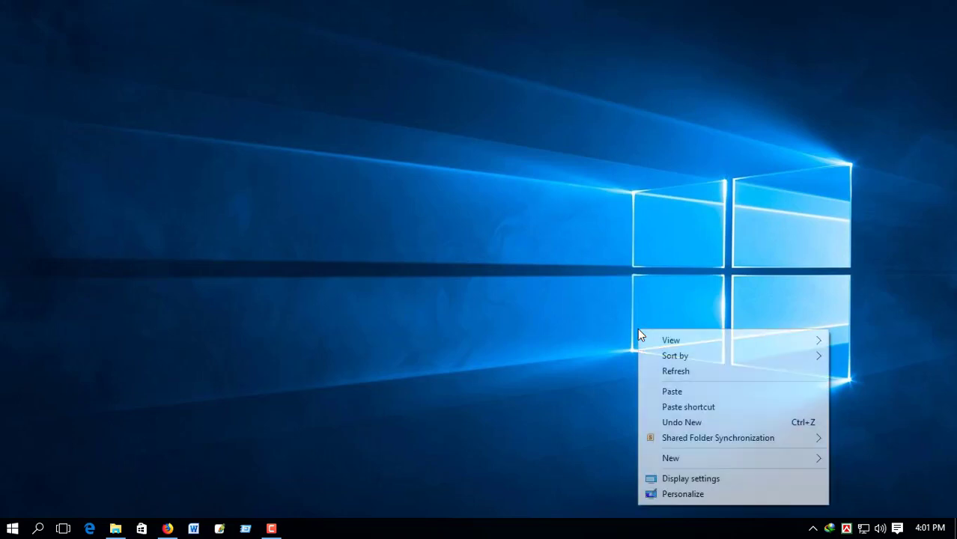
{"action": "left_click", "coordinate": [676, 371]}
{"action": "right_click", "coordinate": [525, 274]}
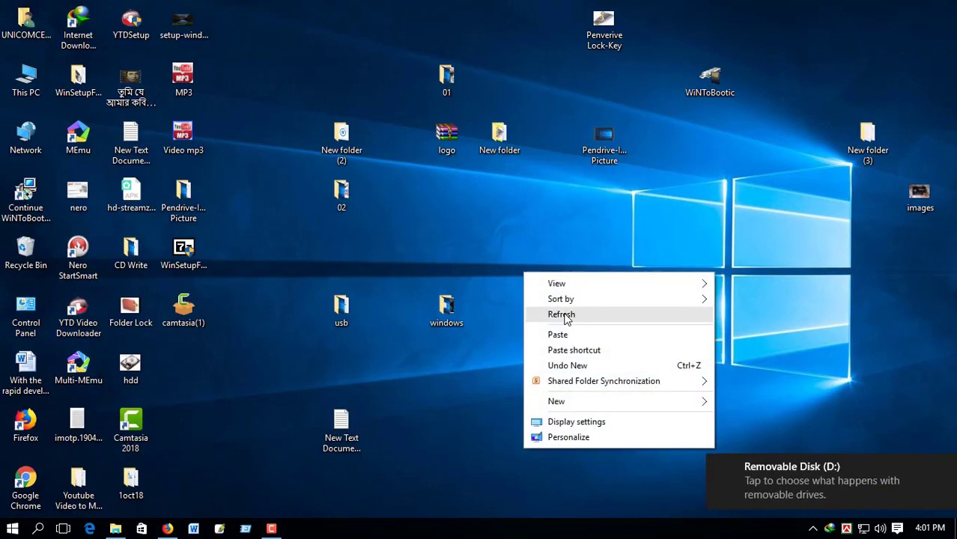
{"action": "left_click", "coordinate": [567, 316]}
Step: Check the icon of Removable Disk (D:) in This PC, and open the drive to examine its files
{"action": "double_click", "coordinate": [30, 81]}
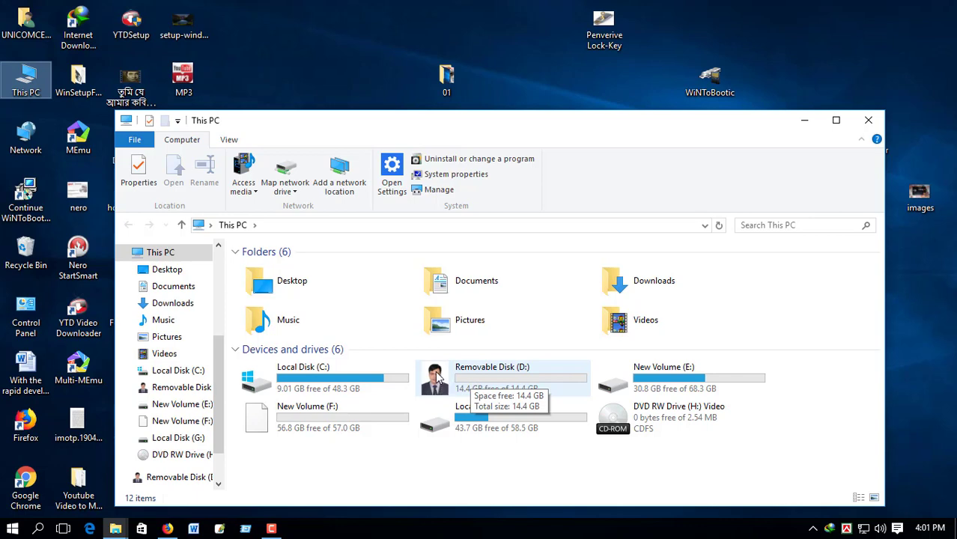
{"action": "left_click", "coordinate": [836, 120]}
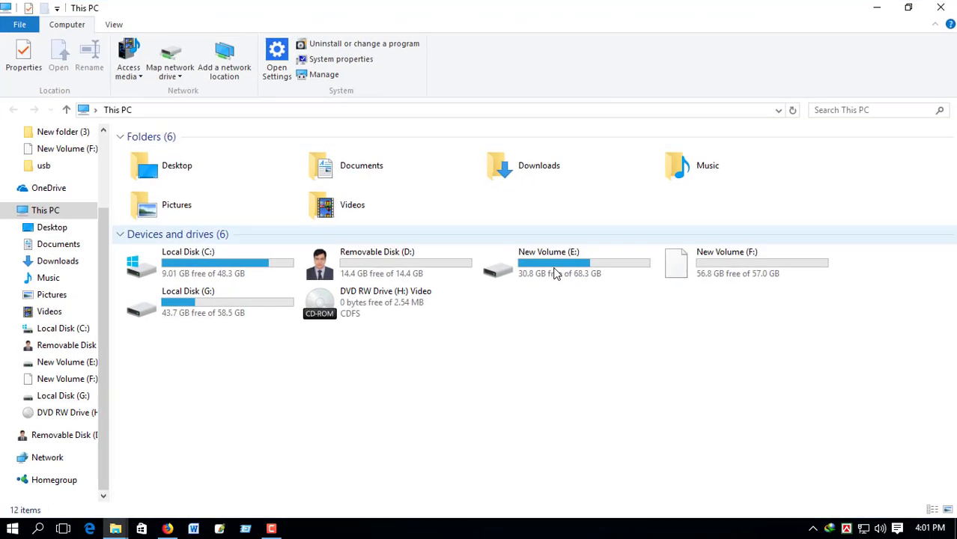
{"action": "double_click", "coordinate": [347, 266]}
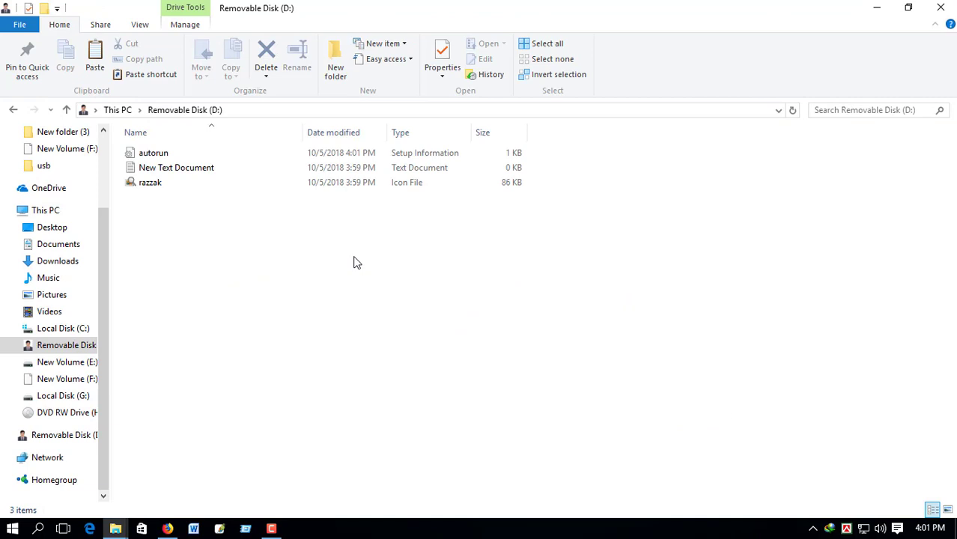
{"action": "left_click", "coordinate": [165, 185]}
{"action": "left_click", "coordinate": [280, 256]}
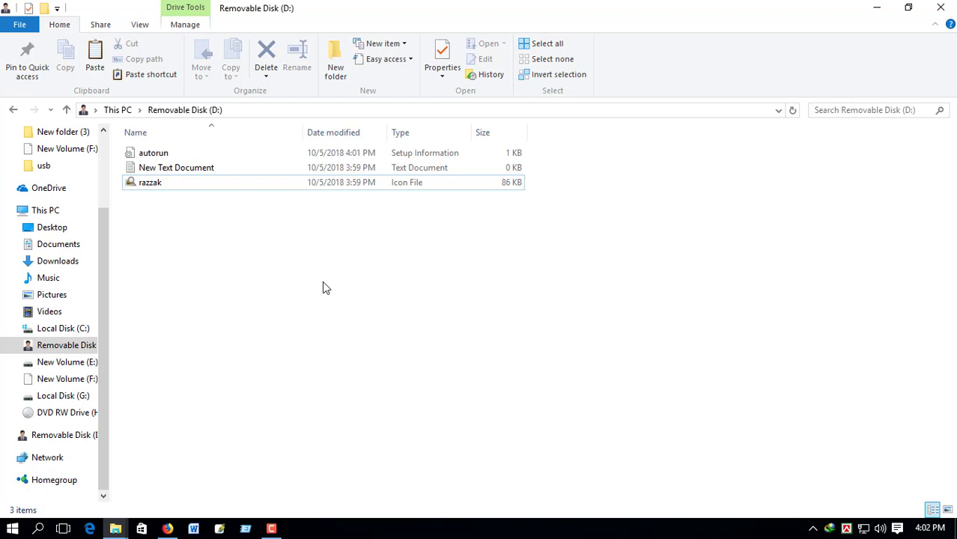
Step: Check the contents of New Text Document and delete the file from Removable Disk (D:)
{"action": "double_click", "coordinate": [147, 167]}
{"action": "left_click", "coordinate": [739, 223]}
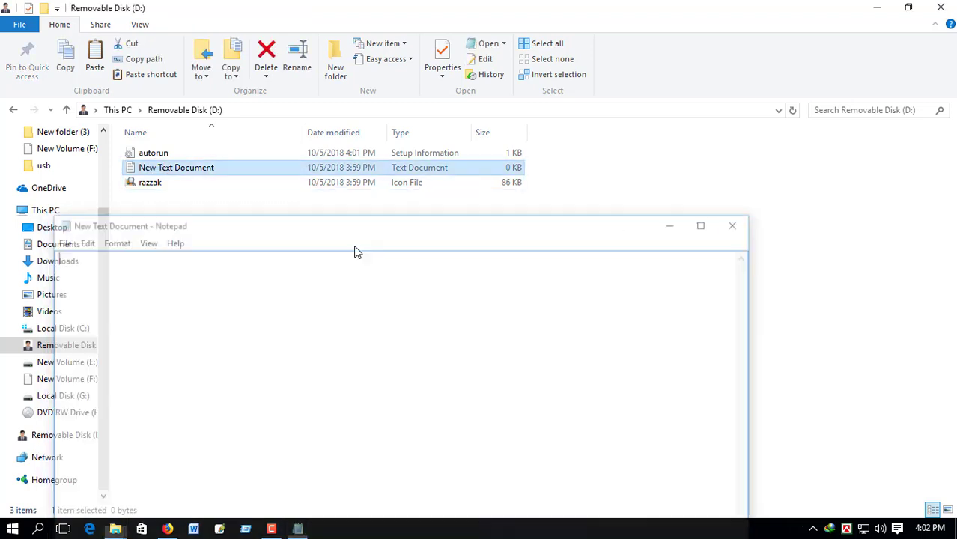
{"action": "right_click", "coordinate": [171, 172]}
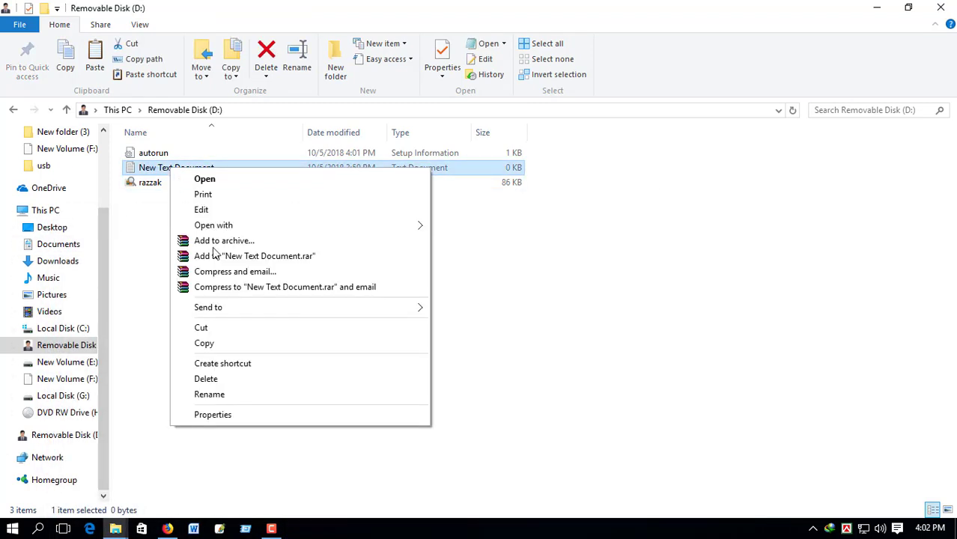
{"action": "left_click", "coordinate": [220, 378]}
{"action": "left_click", "coordinate": [541, 325]}
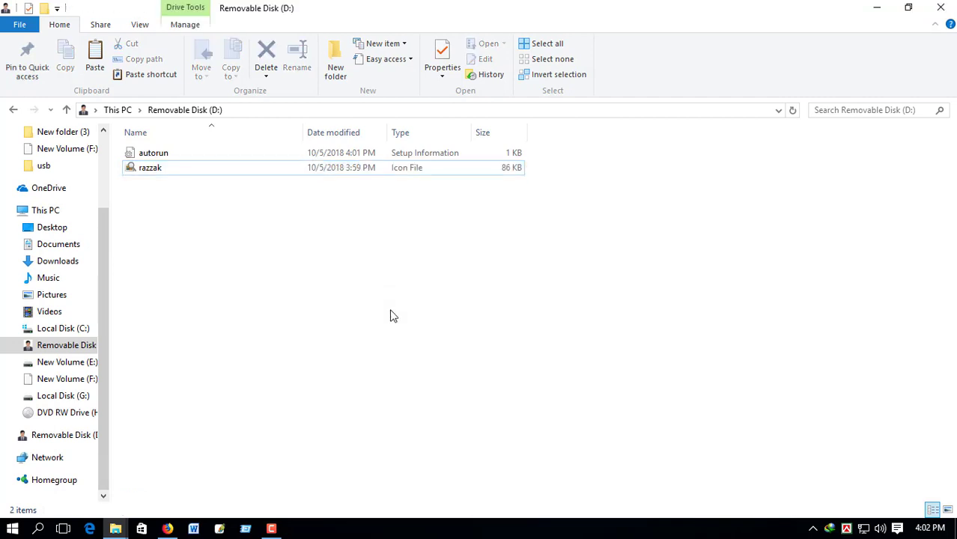
Step: Examine the icon file and the autorun file left on Removable Disk (D:), and close the folder
{"action": "left_click", "coordinate": [157, 172]}
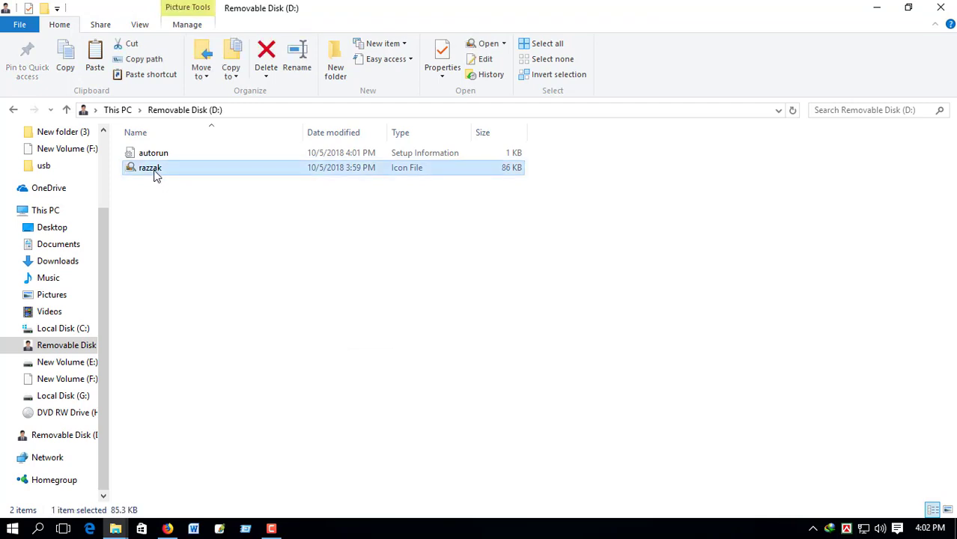
{"action": "left_click", "coordinate": [146, 159]}
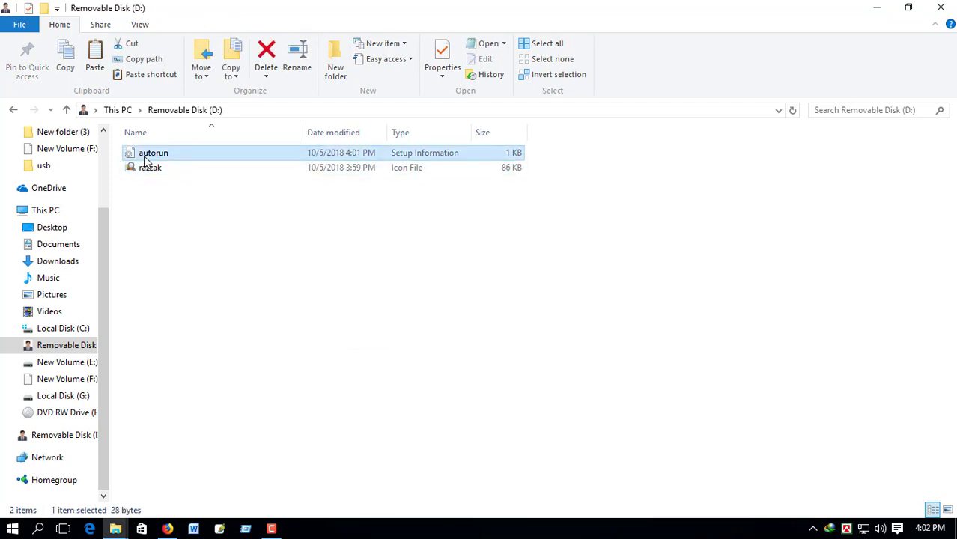
{"action": "right_click", "coordinate": [188, 262]}
{"action": "left_click", "coordinate": [267, 329]}
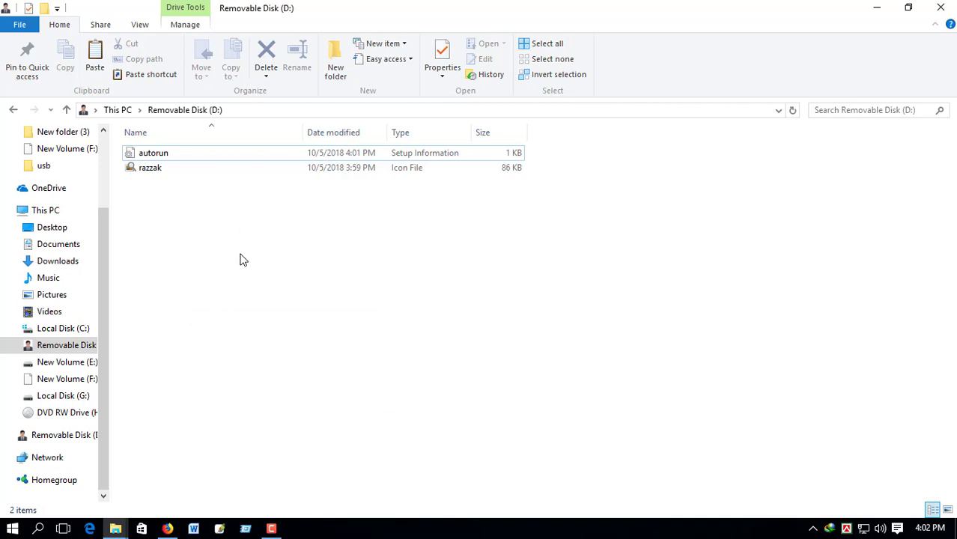
{"action": "left_click", "coordinate": [954, 12]}
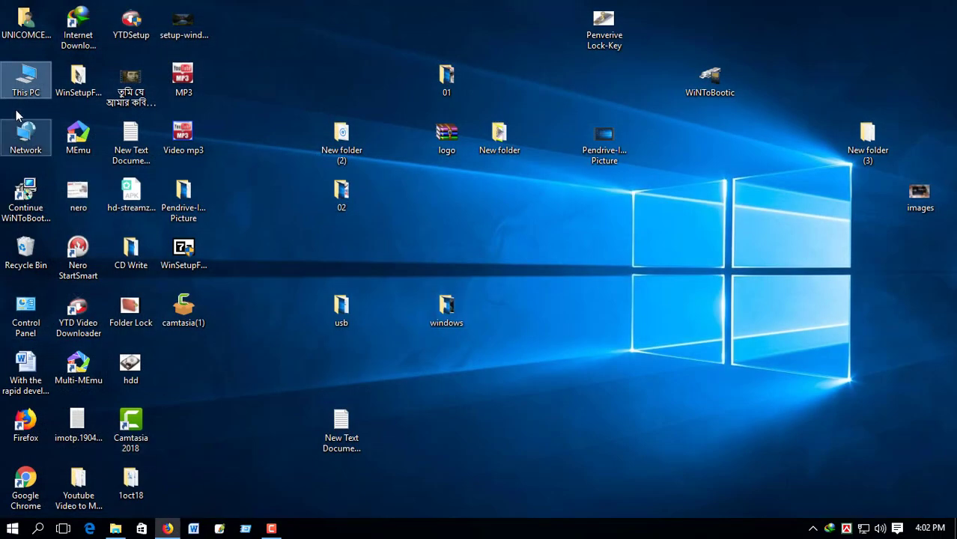
Step: Reopen This PC to check the picture icon of Removable Disk (D:), and close it
{"action": "double_click", "coordinate": [26, 81]}
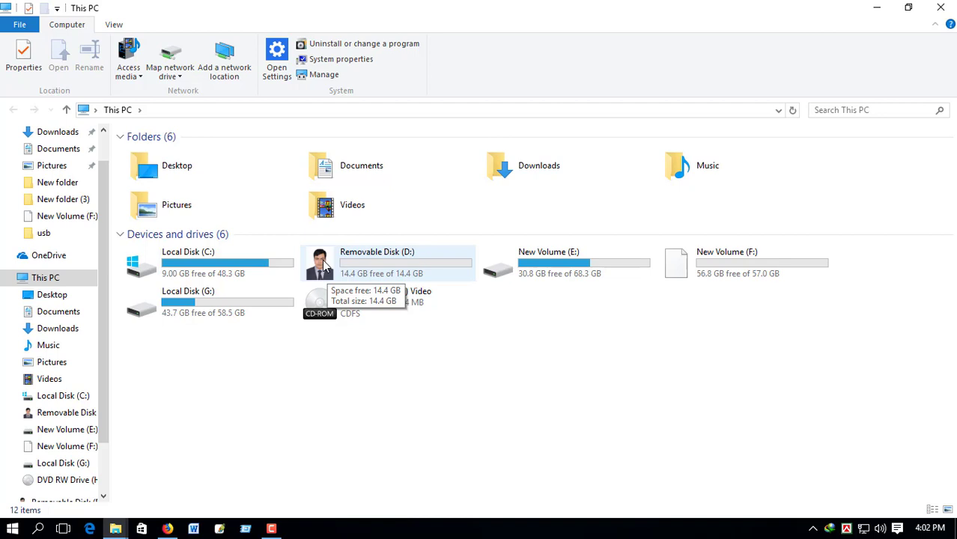
{"action": "left_click", "coordinate": [941, 8]}
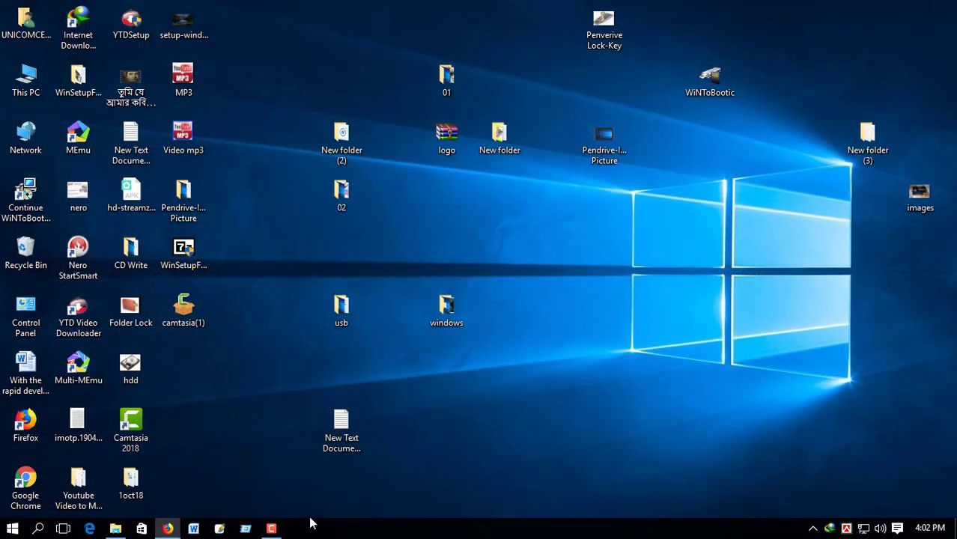
{"action": "left_click", "coordinate": [272, 529]}
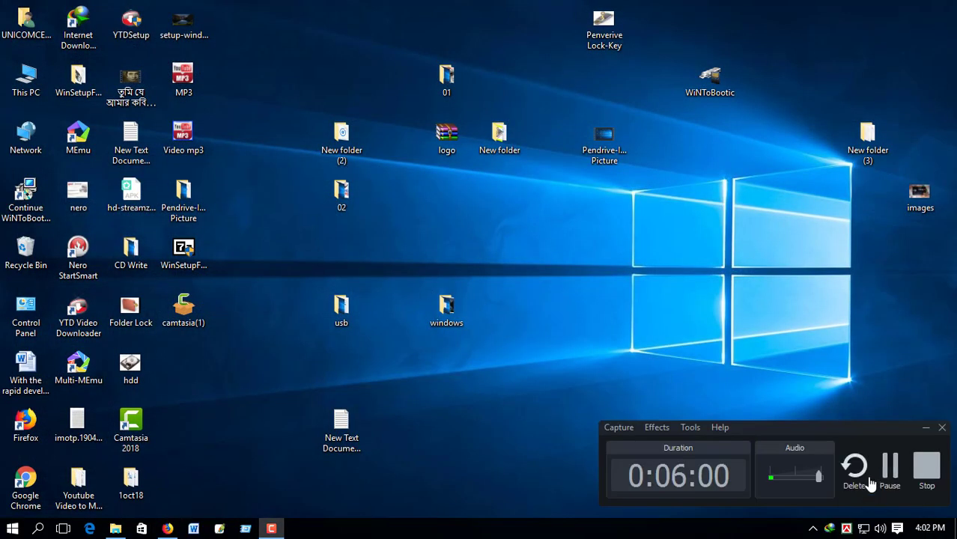